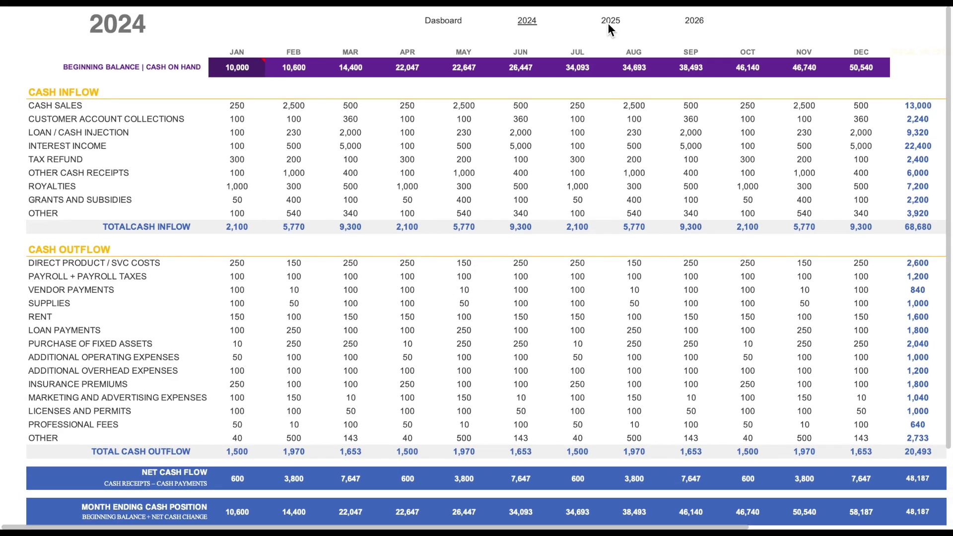
Step: Look through the 2024, 2025 and 2026 cash flow sheets, ending on the 2024 sheet
left_click(610, 23)
left_click(693, 22)
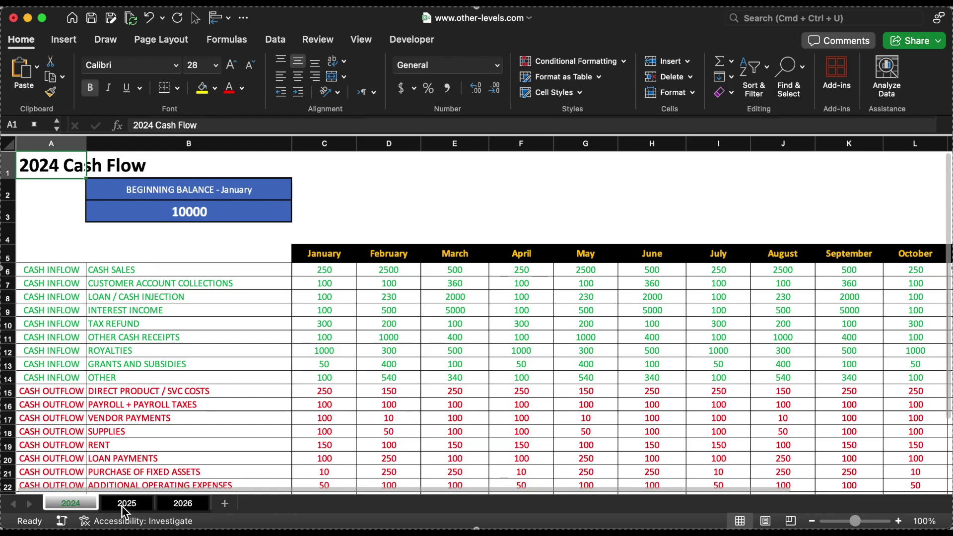
left_click(124, 503)
left_click(181, 505)
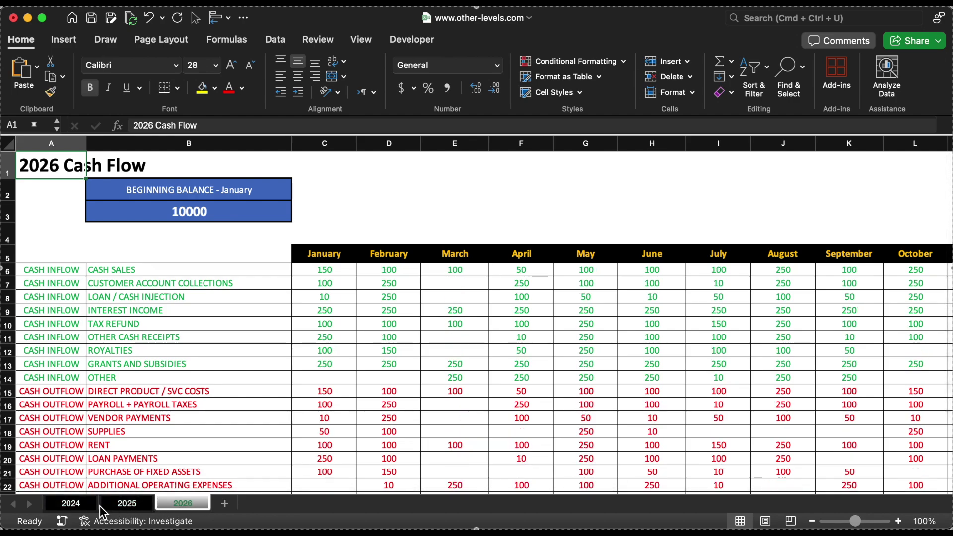
left_click(79, 505)
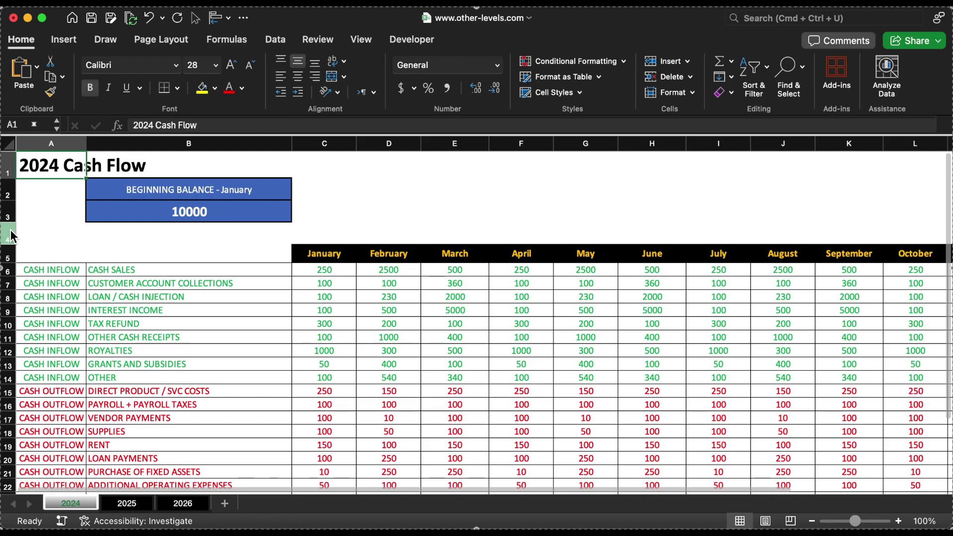
Step: Insert one row at row 4 and two rows above CASH SALES, clearing all formatting from the latter two
left_click(11, 233)
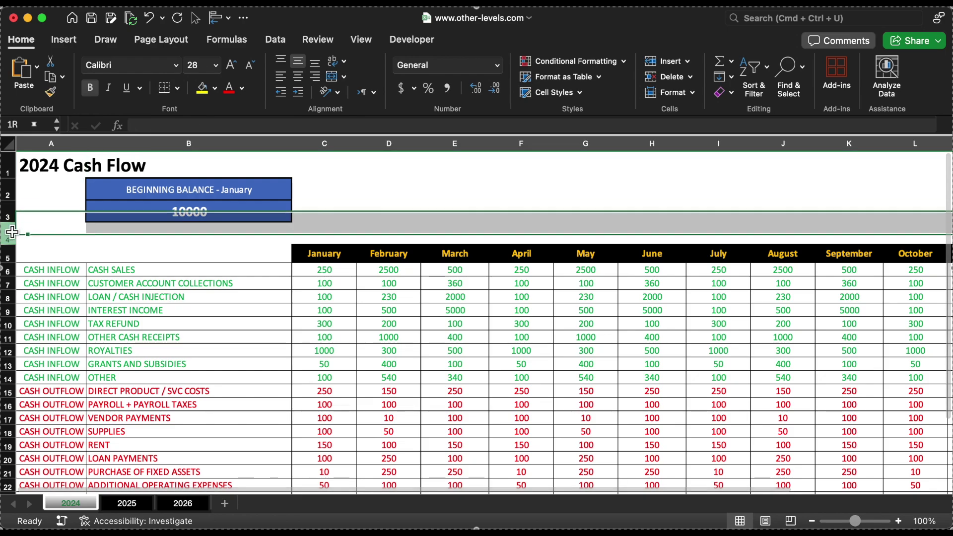
left_click(655, 63)
left_click(6, 294)
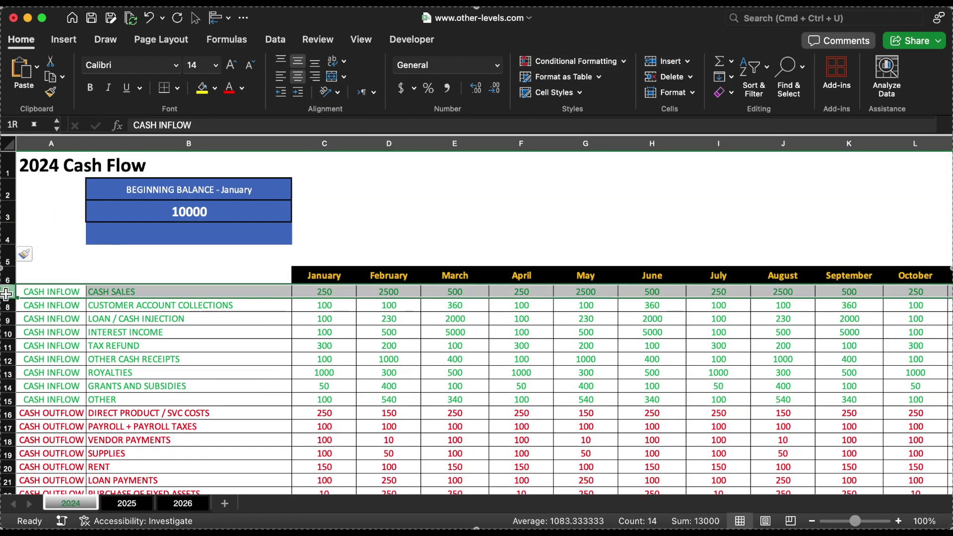
left_click(670, 62)
left_click(670, 62)
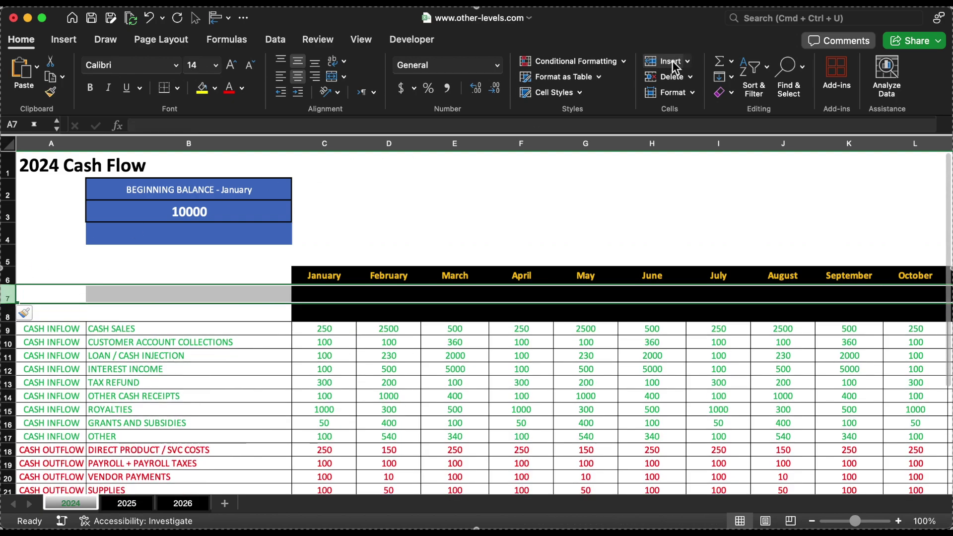
left_click(726, 93)
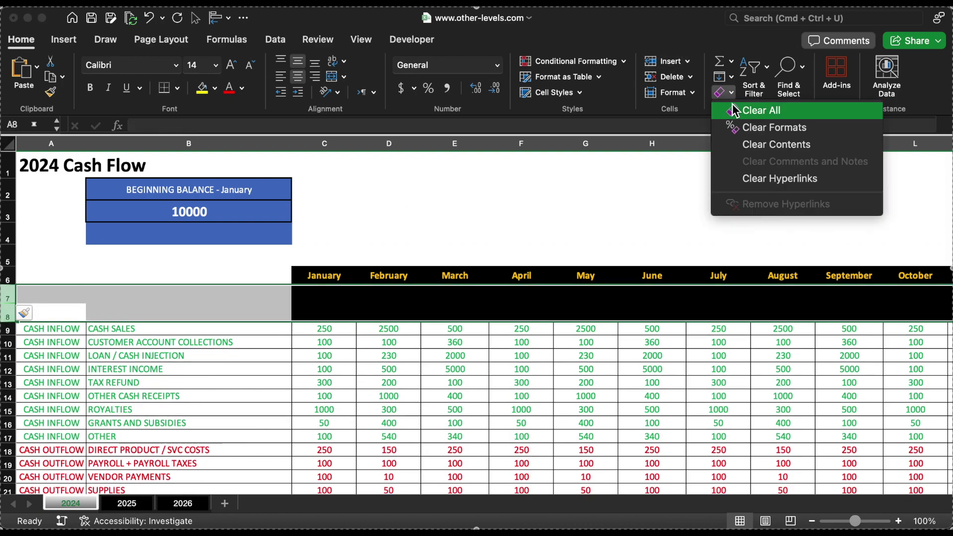
left_click(740, 109)
Step: Remove the fill and the borders from the month header row 6
left_click(10, 277)
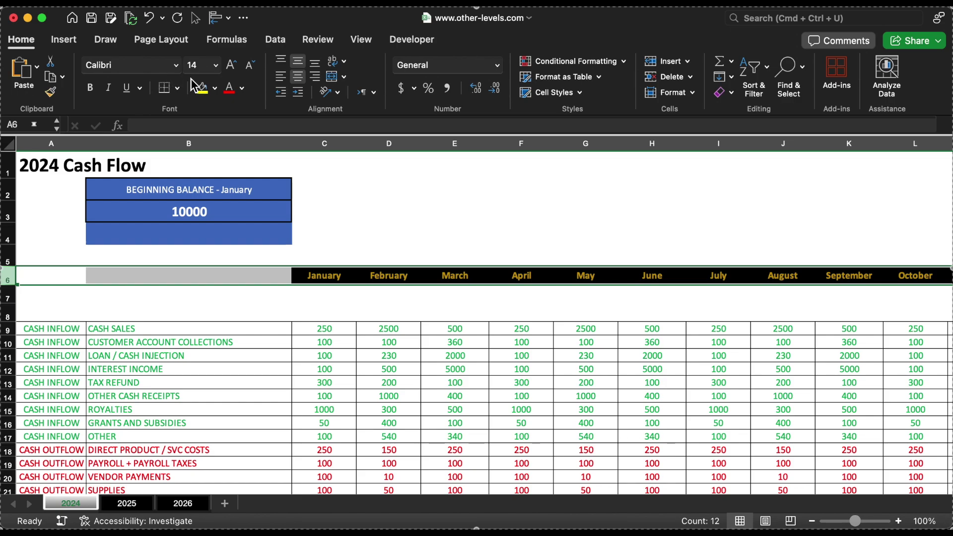
left_click(215, 88)
left_click(234, 114)
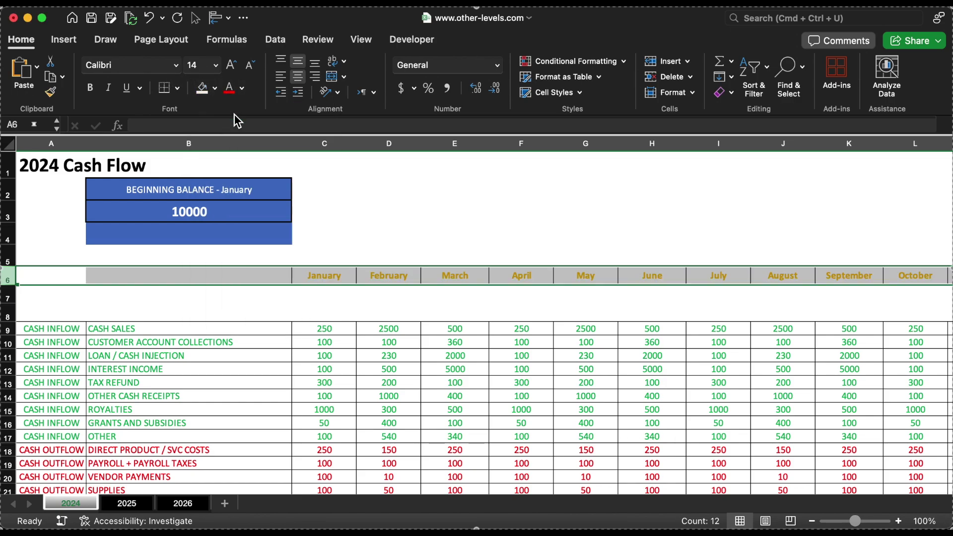
left_click(177, 88)
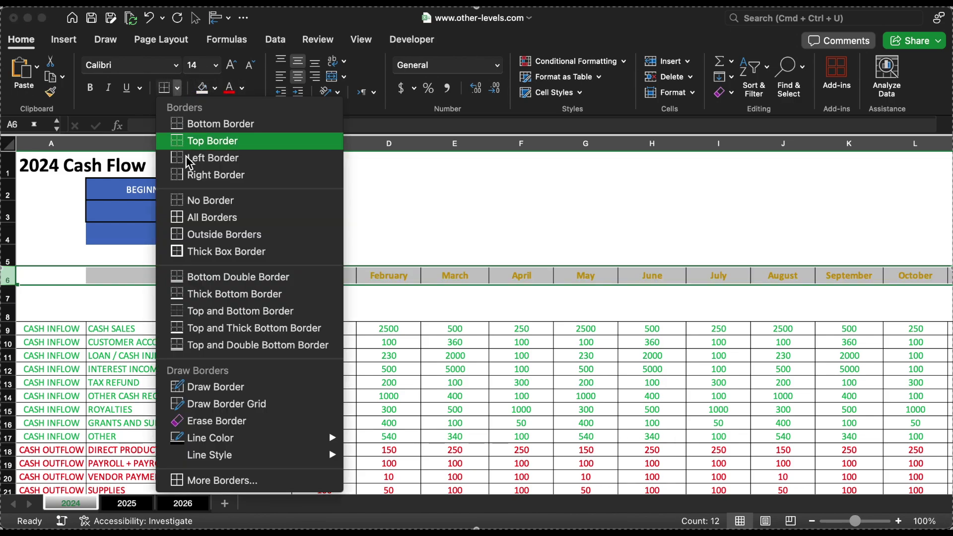
left_click(202, 200)
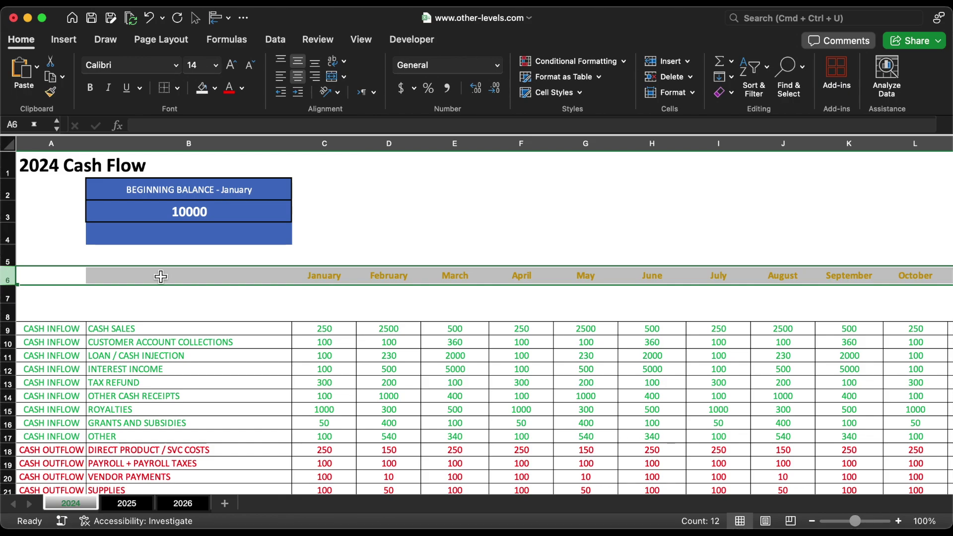
Step: Move the January to December headings up one row into row 5
left_click(327, 274)
key("shift+super+Right")
left_click_drag(373, 284, 373, 264)
scroll(373, 263, "left", 4)
Step: Format the month headings with a dark grey font colour and font size 10
left_click(242, 89)
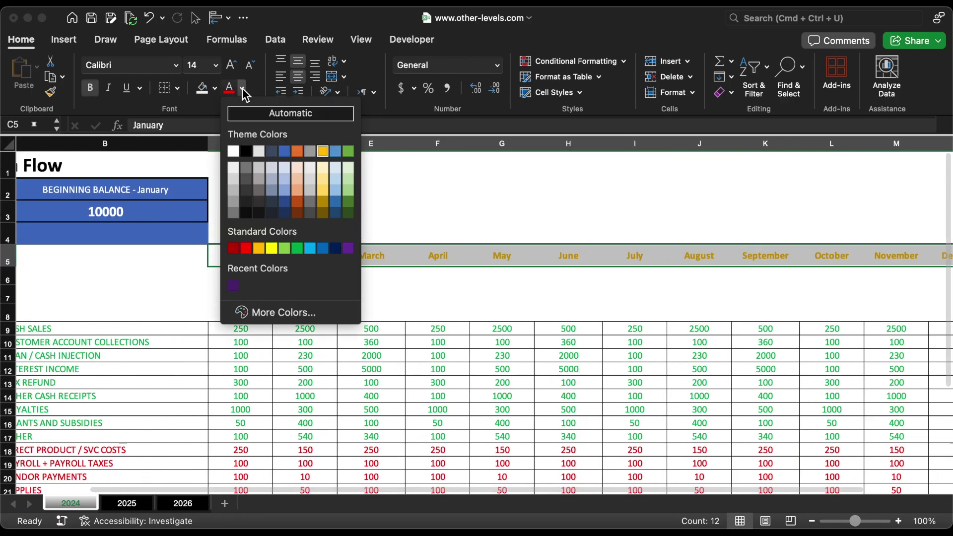
left_click(234, 213)
left_click(216, 65)
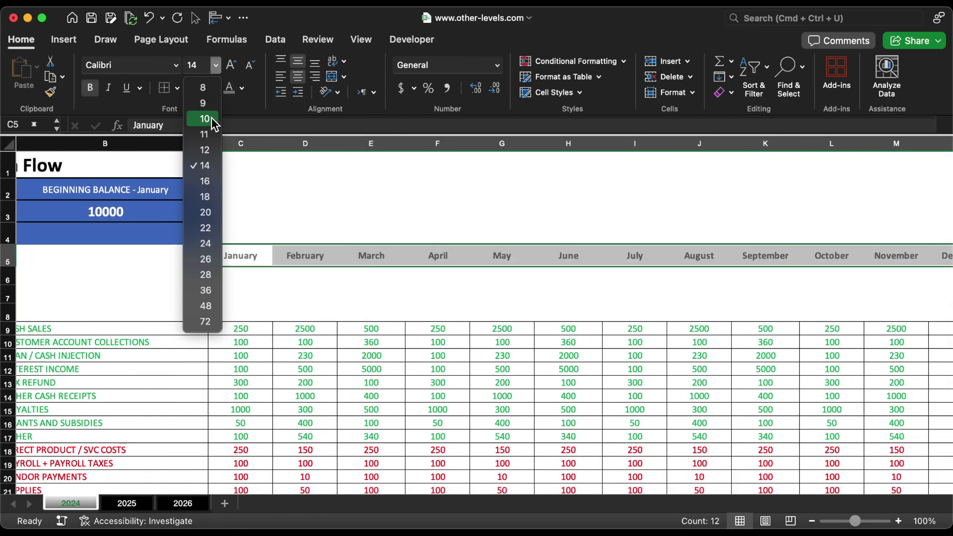
left_click(200, 147)
Step: Apply the Arial (Body) font to the whole sheet and abbreviate the month headings, filling across from Jan in C5
left_click(11, 143)
left_click(140, 65)
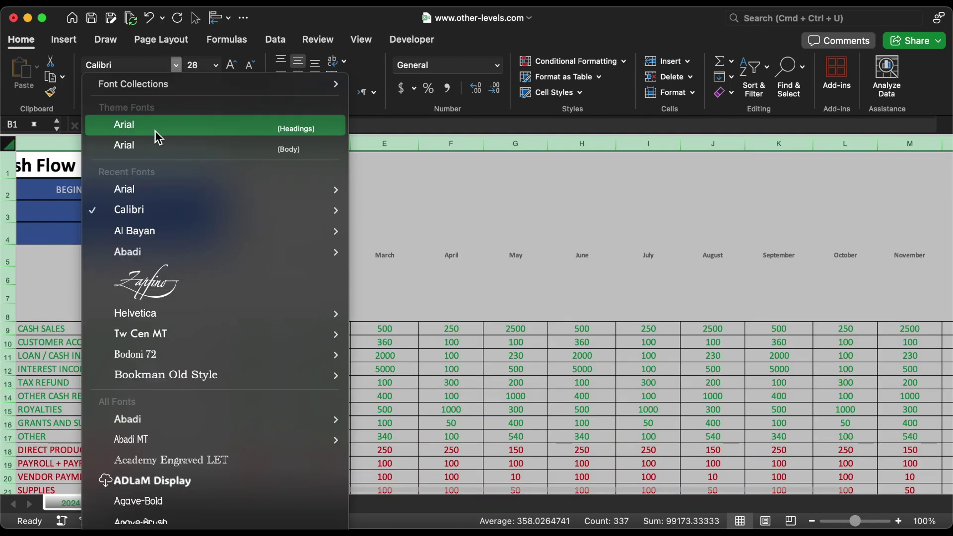
left_click(153, 141)
type("Jan")
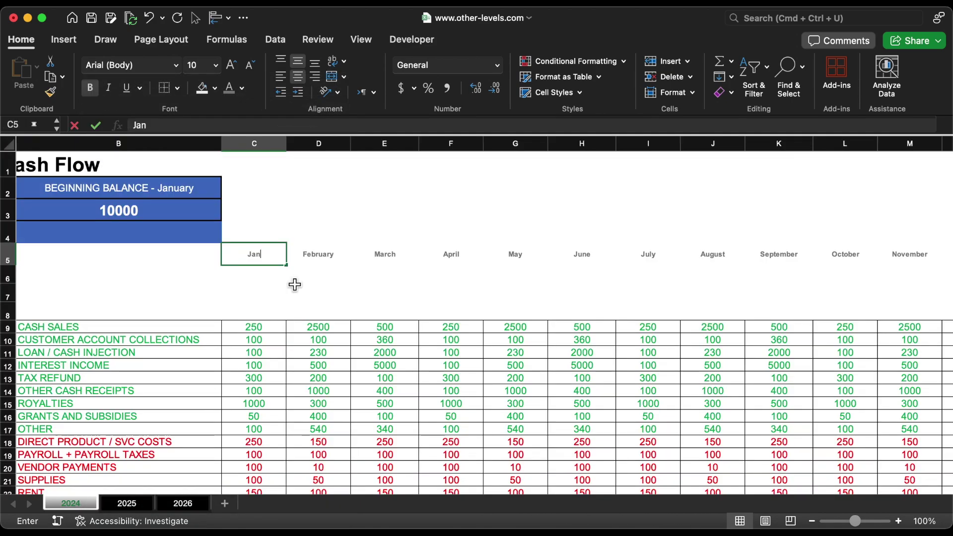
left_click_drag(286, 266, 785, 274)
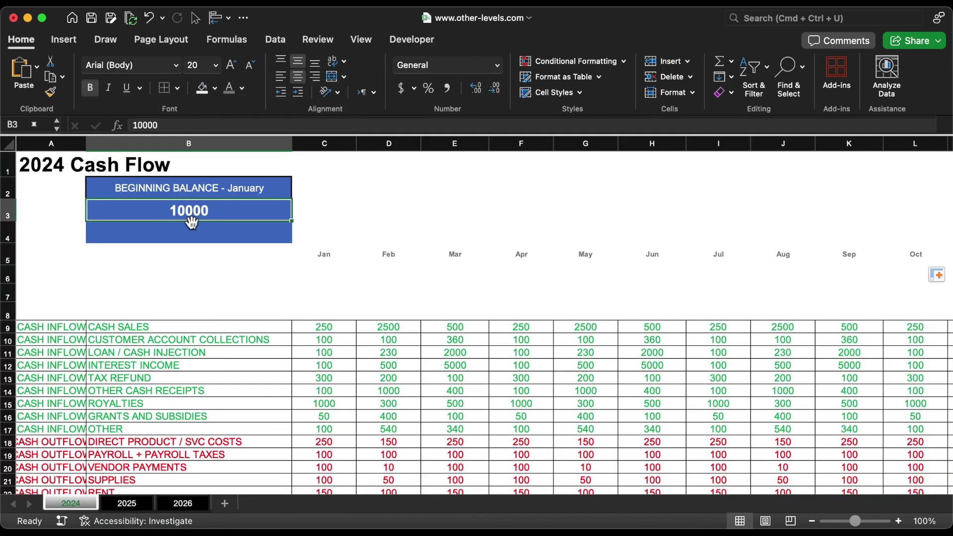
Step: Move the 10000 balance to C6 and its label to B5, rewording the label as "BEGINNING BALANCE | CASH ON HAND"
left_click_drag(191, 220, 339, 268)
left_click(225, 197)
left_click_drag(226, 199, 246, 257)
double_click(246, 258)
triple_click(246, 257)
type("BEGINNING BALANCE | CASH ON HAND")
key("Return")
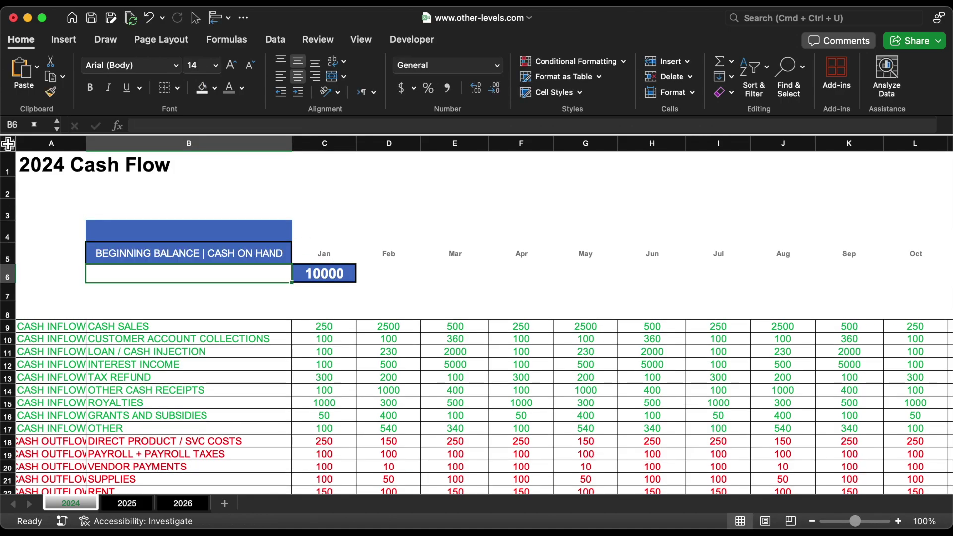
Step: Clear all fills and borders on the sheet, and apply purple to the balance label's text and C6's fill
left_click(8, 144)
left_click(214, 88)
left_click(228, 114)
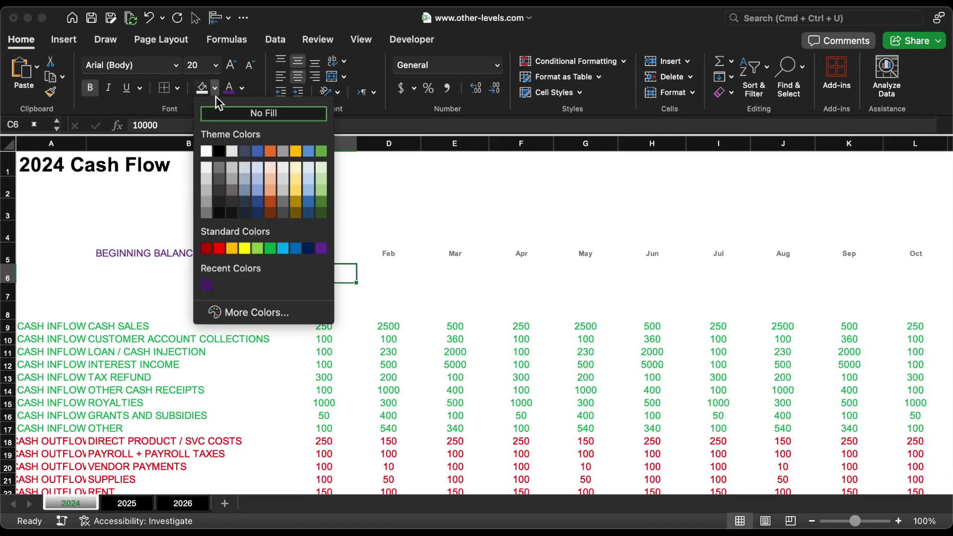
left_click(321, 248)
Step: Move the beginning balance label from B5 to B6 and reduce its font size to 10
left_click(243, 255)
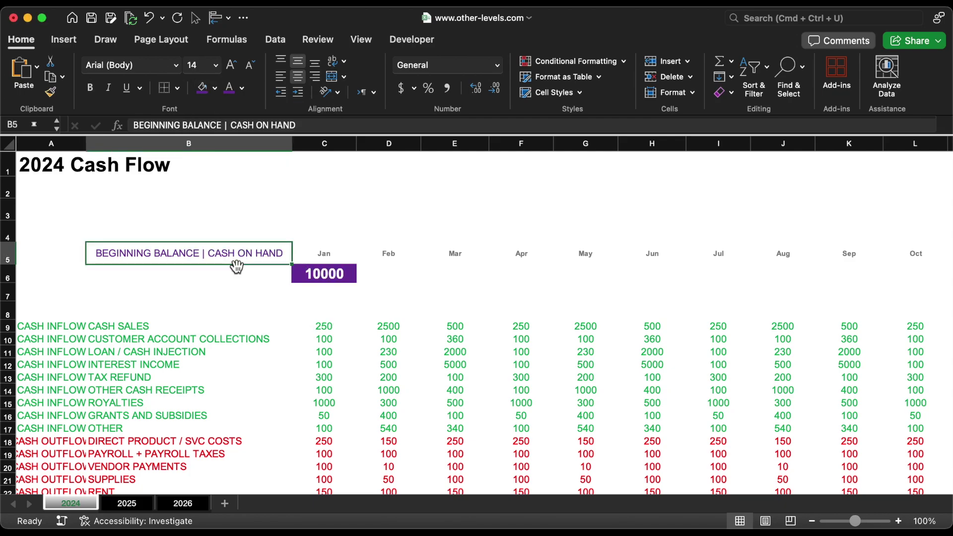
left_click_drag(236, 263, 233, 279)
left_click(249, 66)
left_click(249, 66)
left_click(249, 65)
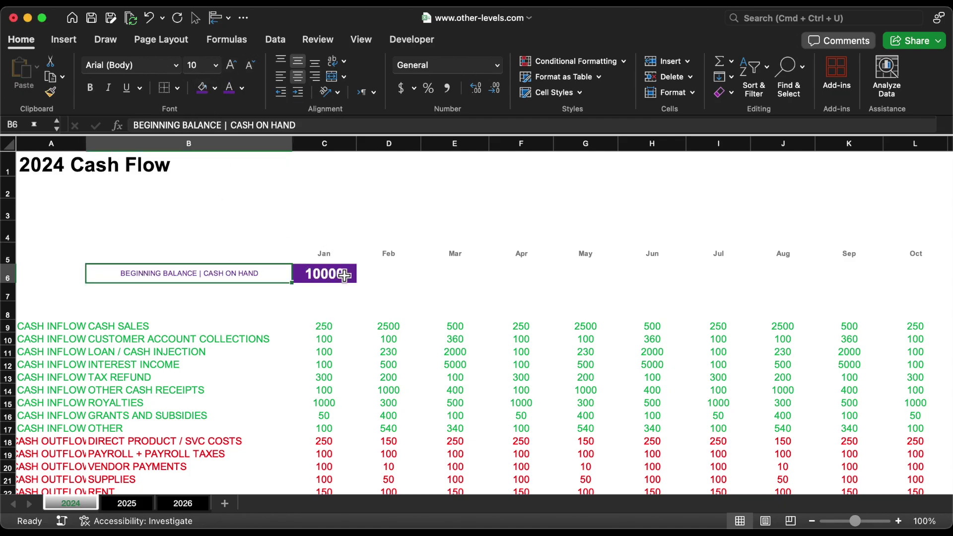
Step: Set the font size of the balance amount in C6 to 10
left_click(345, 277)
left_click(215, 65)
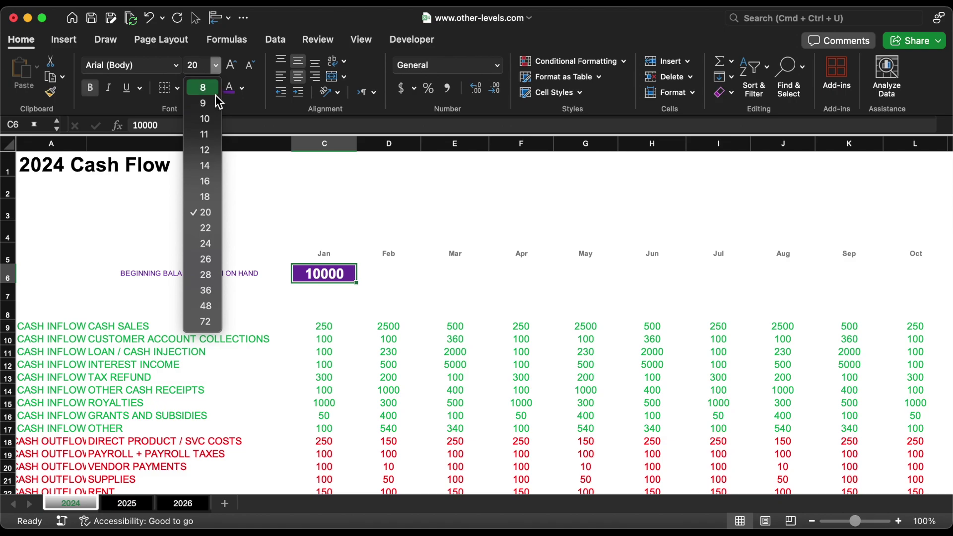
left_click(209, 123)
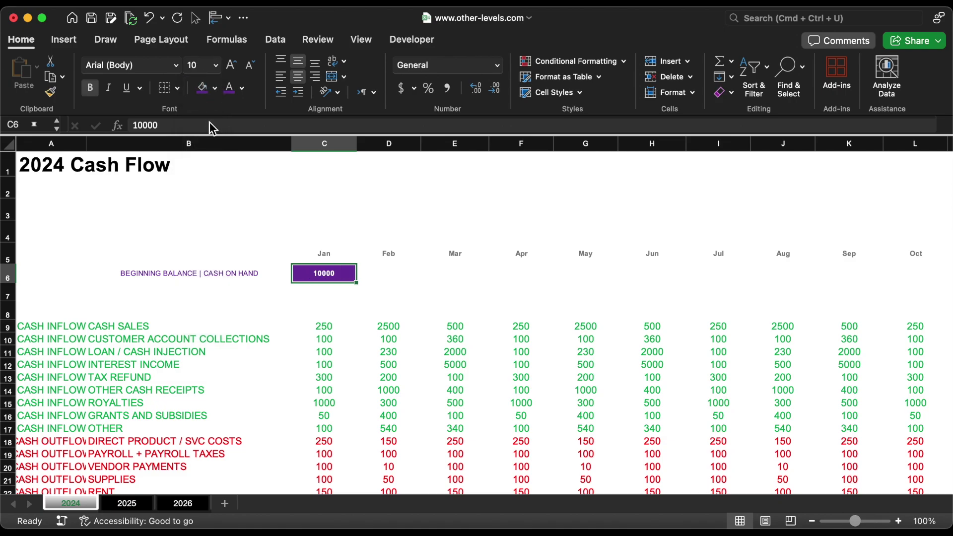
Step: Format C6 as Number with 0 decimal places and a 1000 separator, and make the balance label in B6 bold
left_click(498, 65)
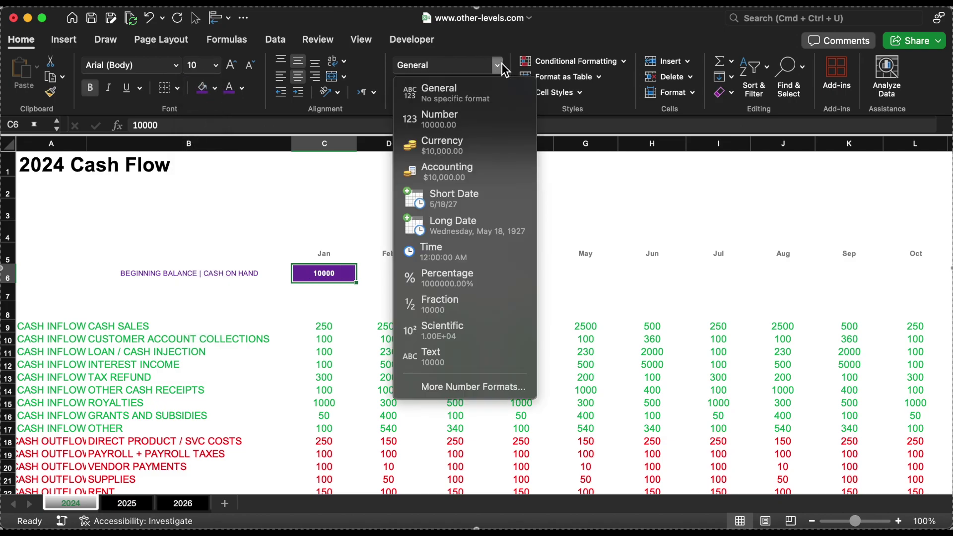
left_click(472, 387)
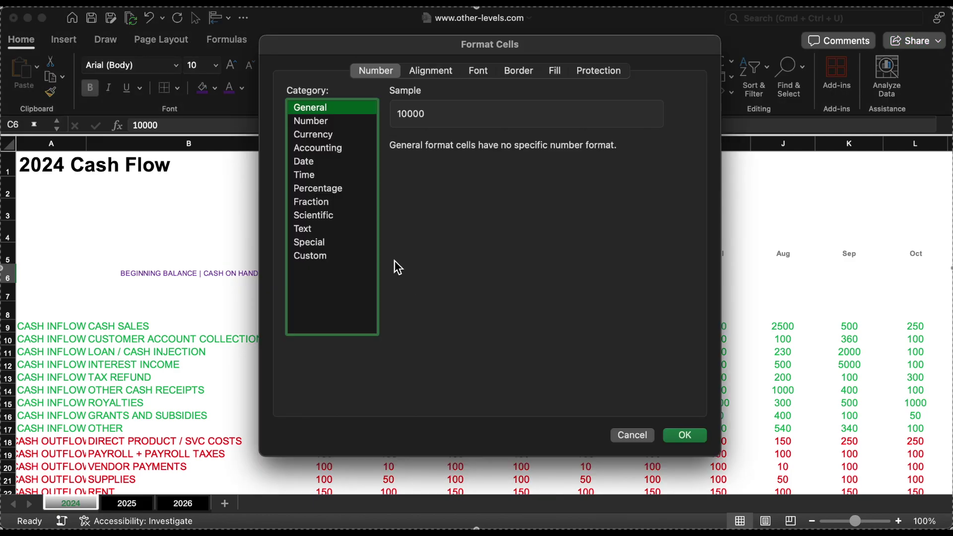
left_click(320, 123)
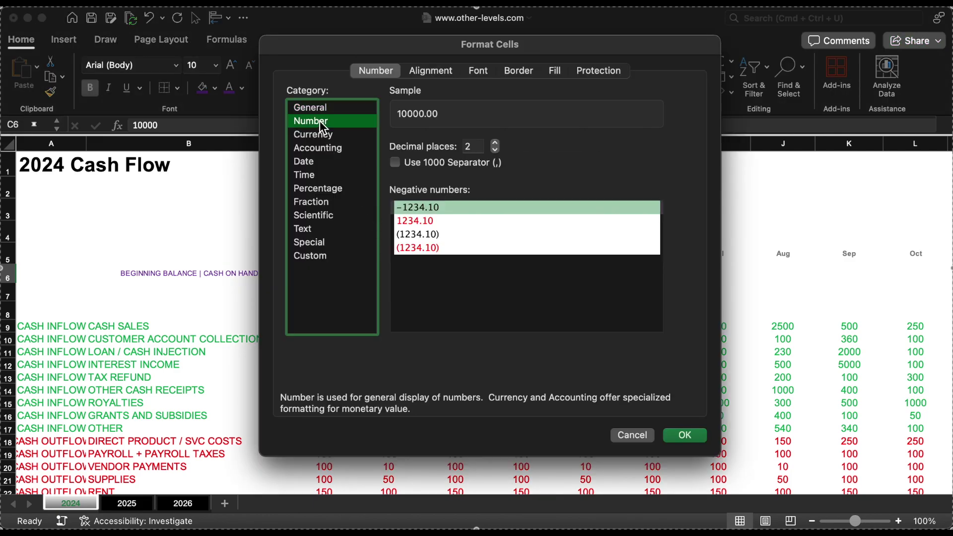
left_click(497, 149)
left_click(497, 150)
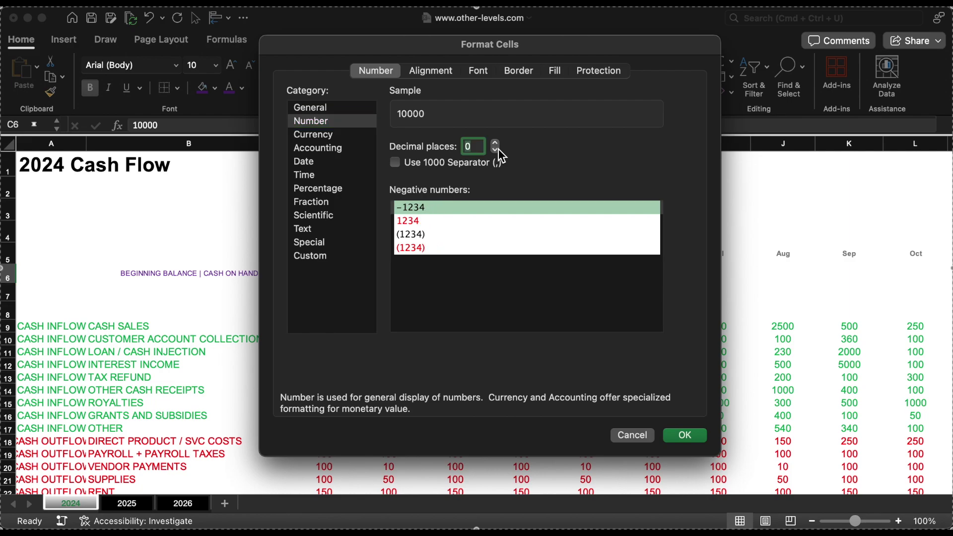
left_click(471, 161)
left_click(684, 437)
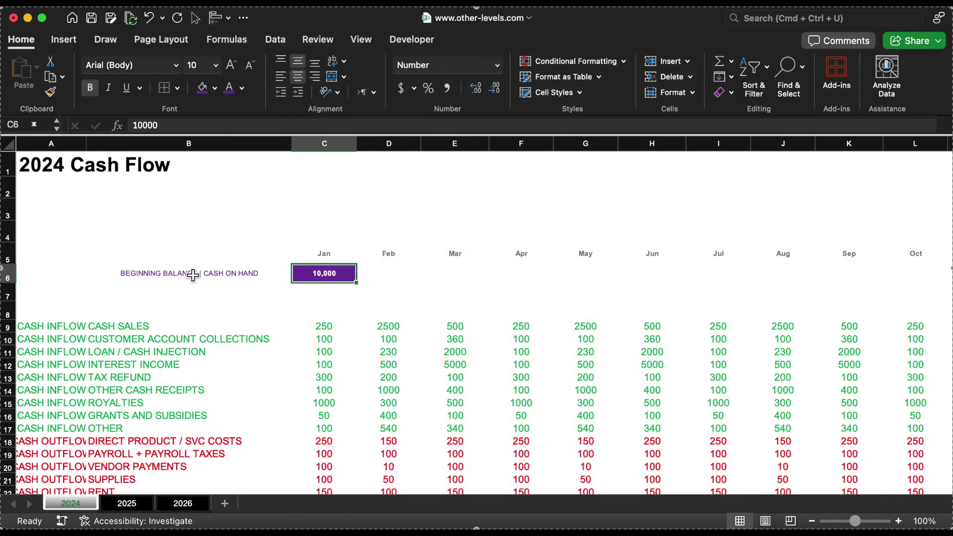
left_click(193, 275)
left_click(90, 88)
Step: Copy the CASH INFLOW text from A9 into B8 as a section heading
double_click(78, 326)
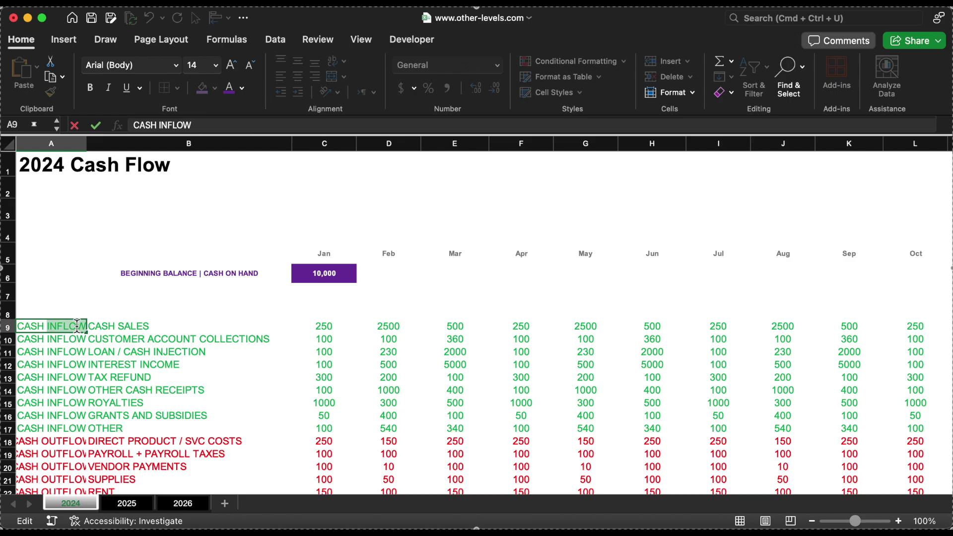
triple_click(77, 326)
key("super+c")
left_click(110, 314)
double_click(108, 314)
key("super+v")
Step: Insert two blank rows above the DIRECT PRODUCT / SVC COSTS row
scroll(118, 317, "down", 3)
left_click(9, 361)
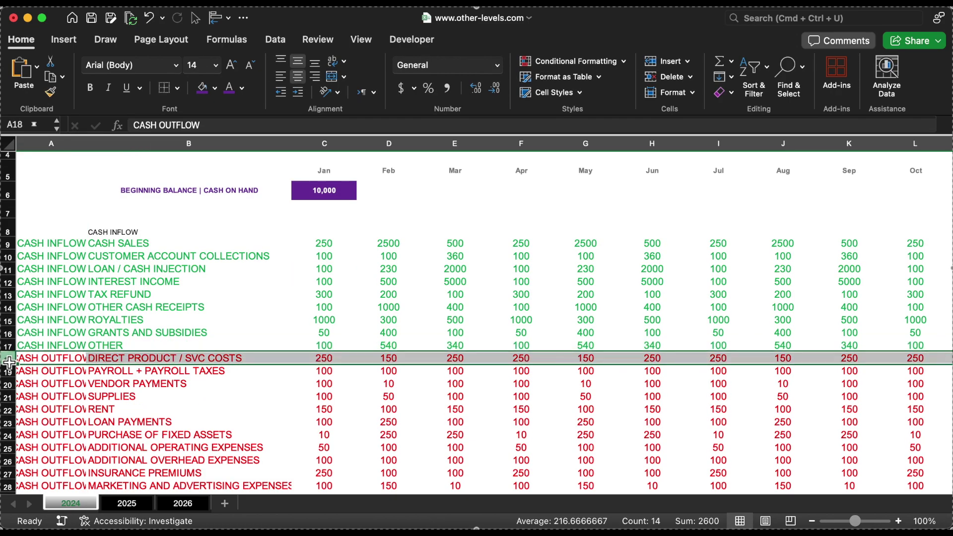
left_click(662, 61)
left_click(662, 62)
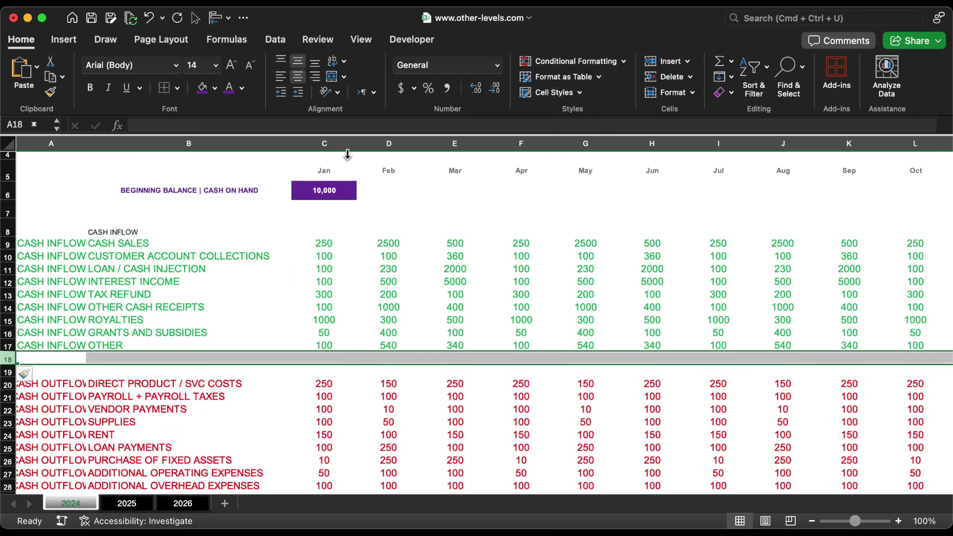
Step: Copy the CASH OUTFLOW text into B19 as a section heading and clear the contents of column A
double_click(64, 386)
triple_click(64, 385)
key("super+c")
left_click(107, 369)
key("super+v")
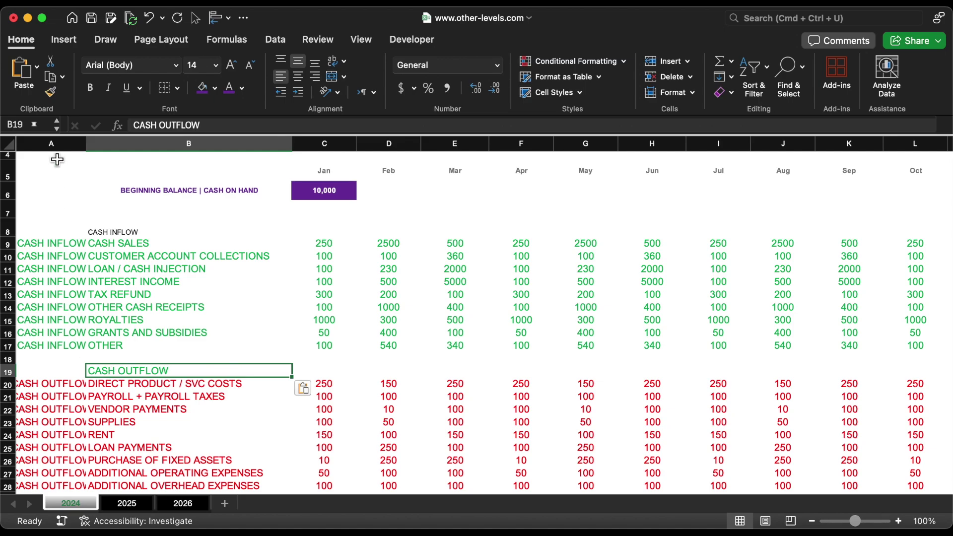
left_click(56, 144)
key("Delete")
Step: Format the CASH INFLOW and CASH OUTFLOW headings in B8 and B19 with gold text, size 14 and bold
scroll(171, 374, "down", 1)
left_click(167, 371)
left_click(119, 228, "super")
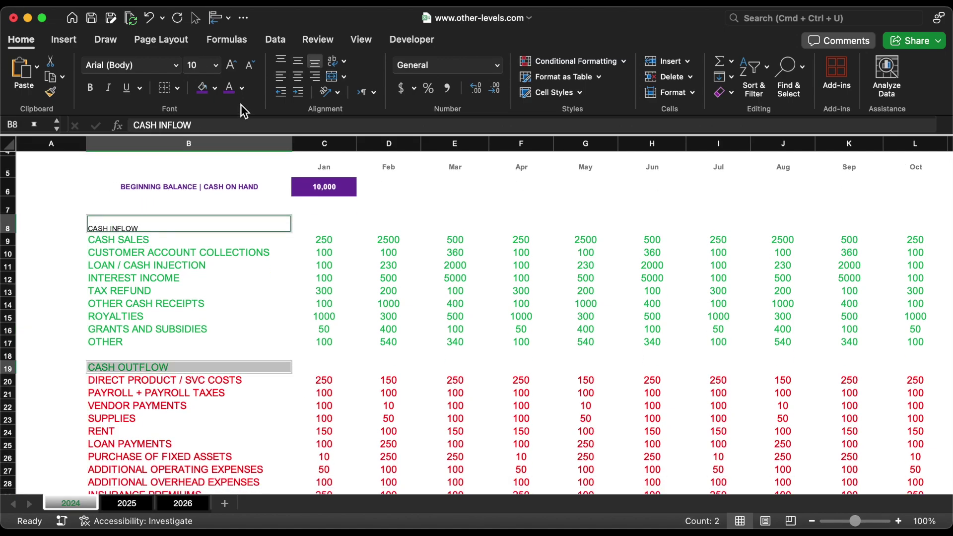
left_click(242, 88)
left_click(322, 151)
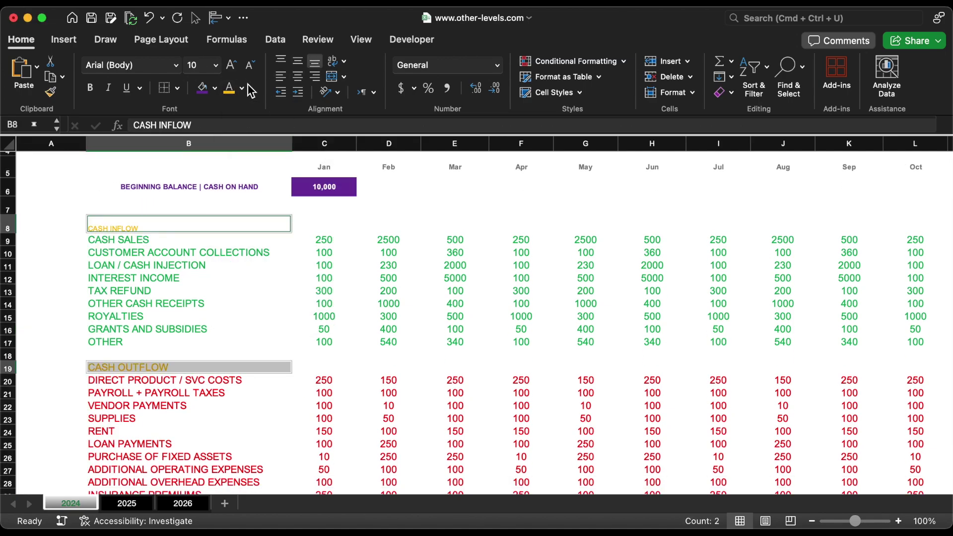
left_click(217, 65)
left_click(208, 166)
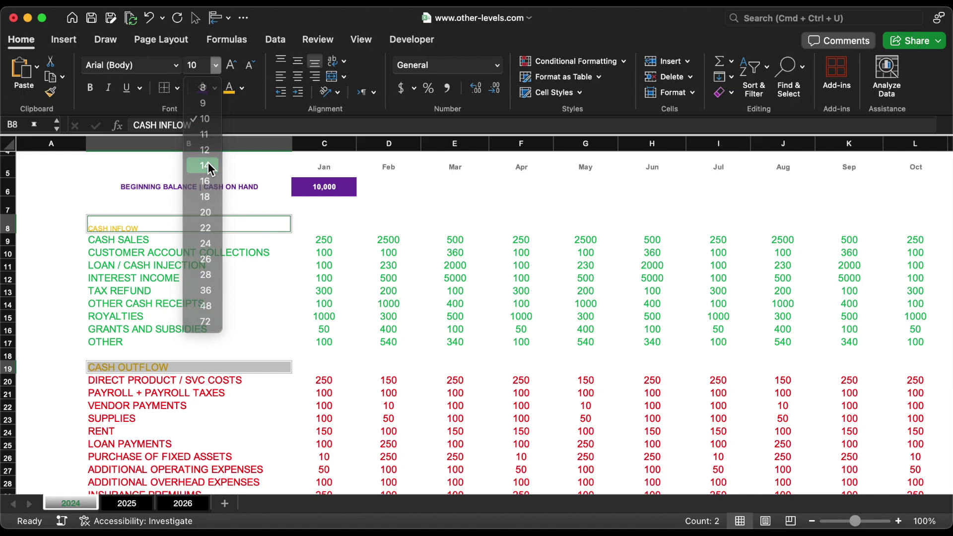
key("super+b")
Step: Add a gold bottom border beneath the CASH INFLOW heading row, across B8:N8
key("shift+Right")
key("shift+Right")
key("shift+Right")
key("shift+Right")
key("shift+Right")
key("shift+Right")
key("shift+Right")
key("shift+Right")
key("shift+Right")
key("shift+Right")
key("shift+Right")
key("shift+Right")
left_click(178, 88)
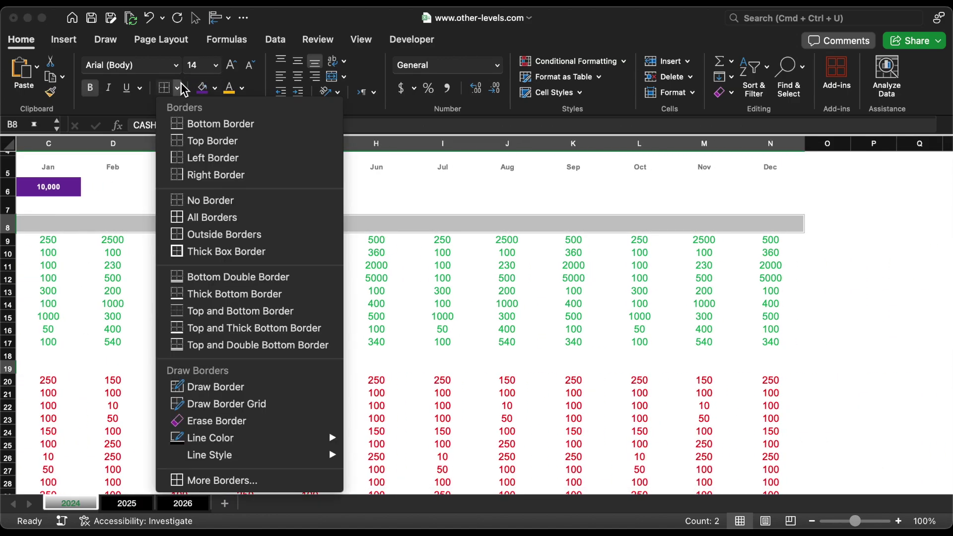
mouse_move(214, 438)
left_click(449, 371)
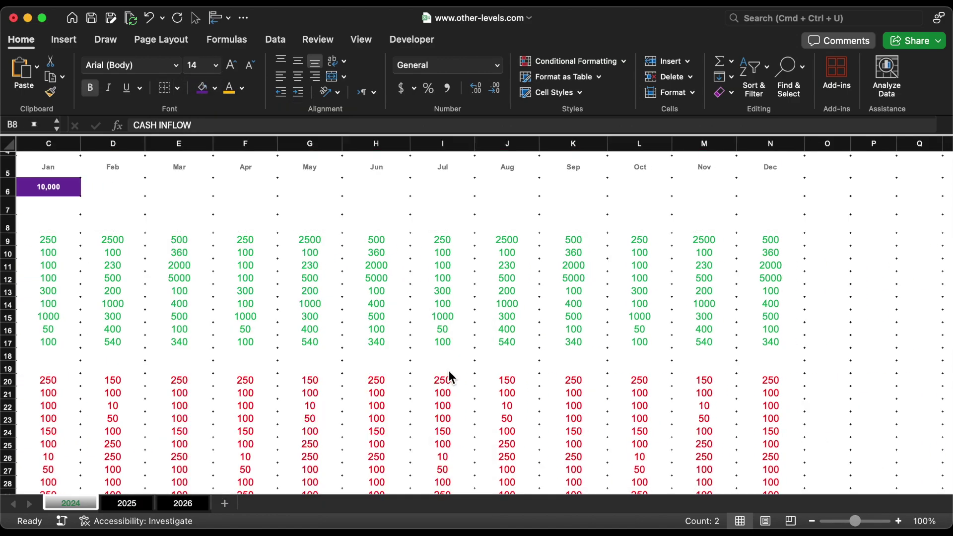
left_click(179, 90)
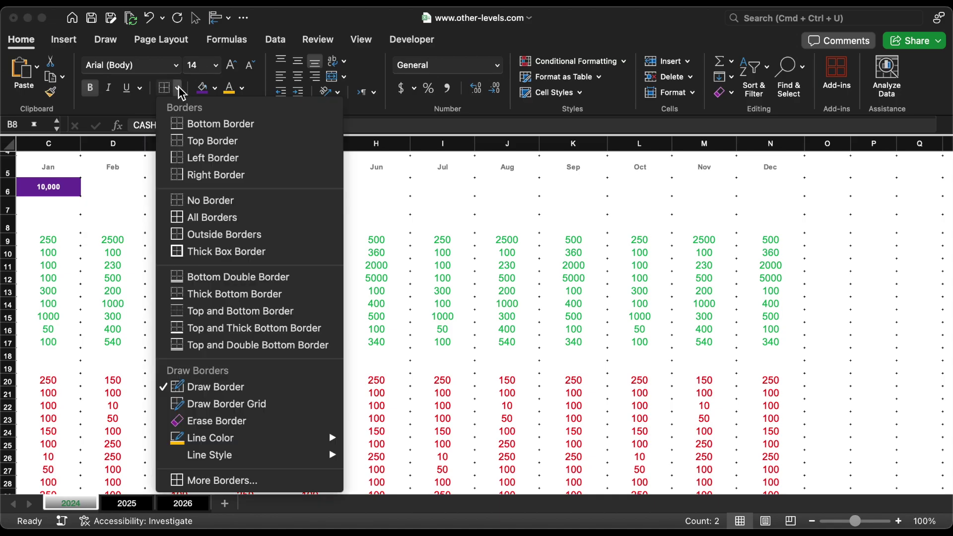
left_click(184, 122)
Step: Add a gold bottom border beneath the CASH OUTFLOW heading row, across B19:N19
left_click(219, 368)
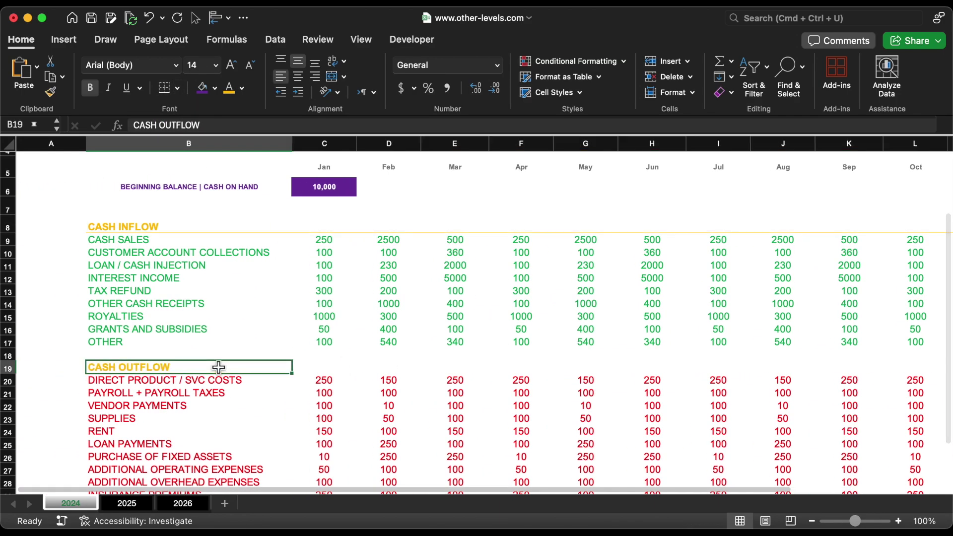
key("shift+Right")
key("shift+Right")
key("shift+Right")
key("shift+Right")
key("shift+Right")
key("shift+Right")
key("shift+Right")
key("shift+Right")
key("shift+Right")
key("shift+Right")
key("shift+Right")
key("shift+Right")
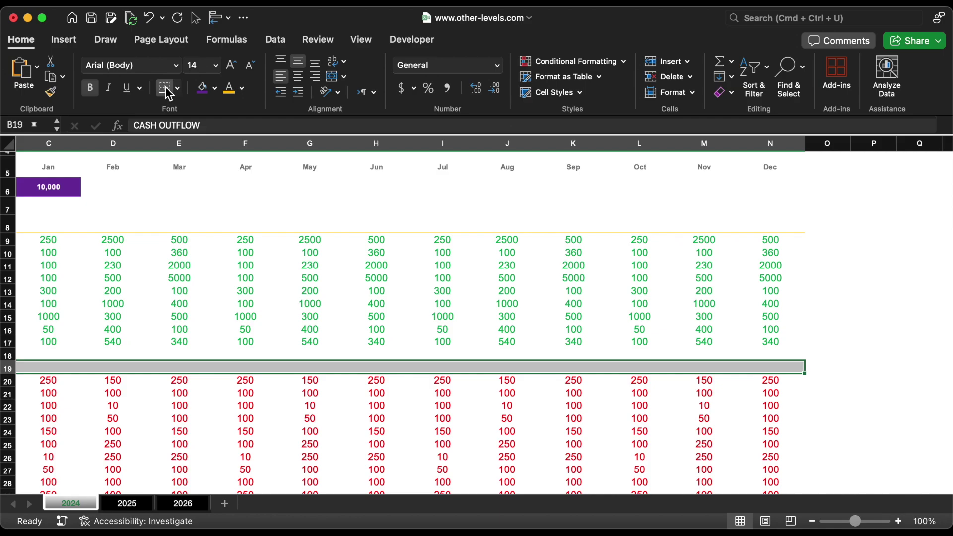
left_click(166, 88)
Step: Format the inflow rows 9–17 and outflow rows 20–33 with dark grey text at size 12
scroll(99, 198, "down", 2)
left_click_drag(8, 196, 16, 296)
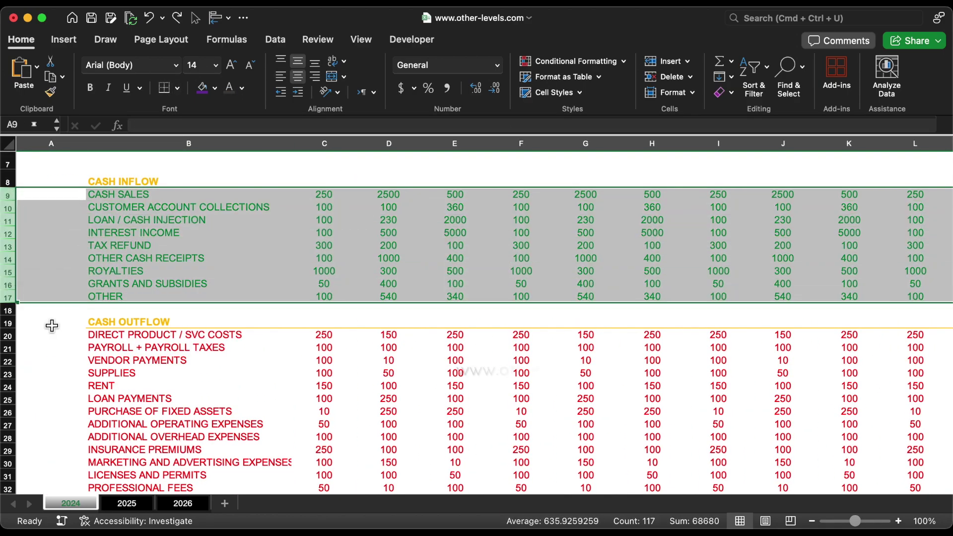
left_click_drag(9, 336, 7, 495)
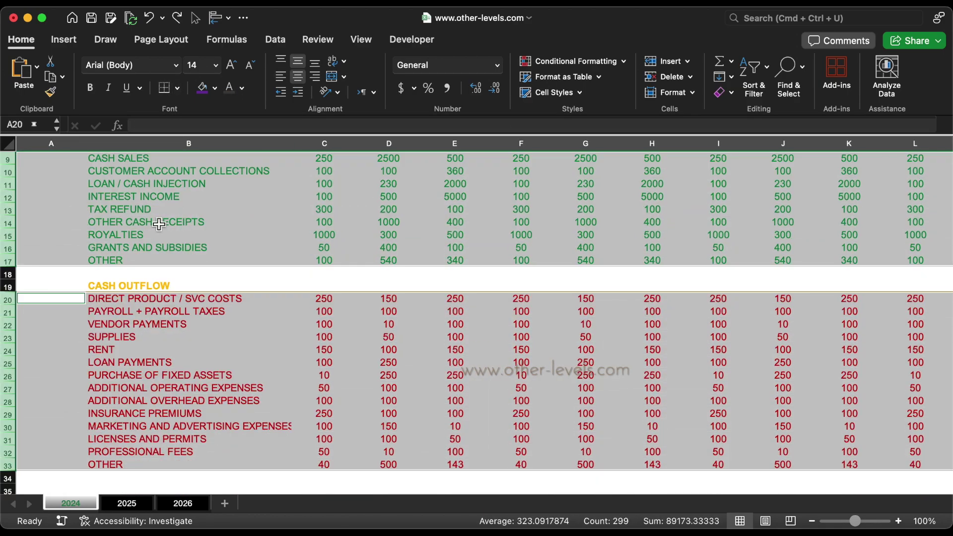
left_click(231, 92)
left_click(251, 64)
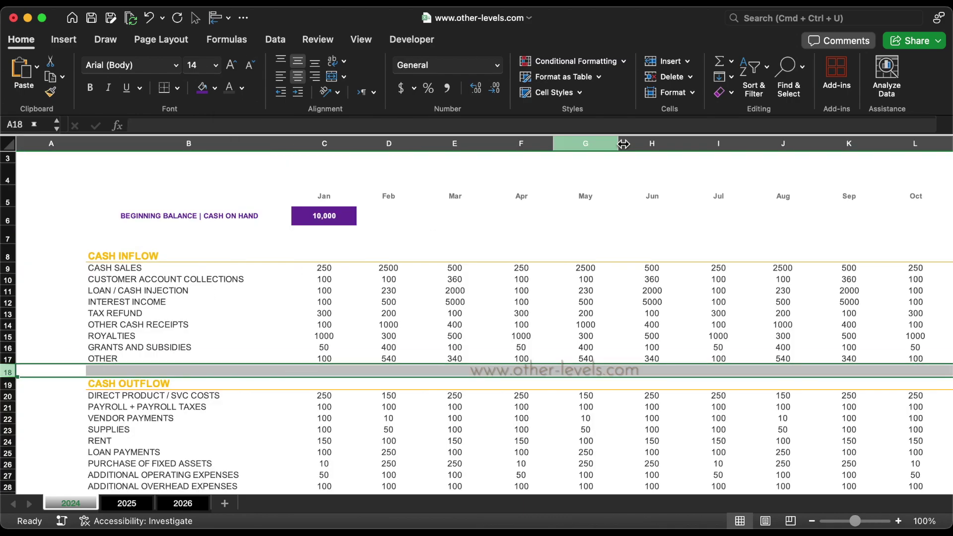
Step: Insert a blank row 18 below the inflow items and format it from column B across with light grey fill and blue text
left_click(671, 63)
left_click_drag(185, 372, 947, 372)
left_click(242, 88)
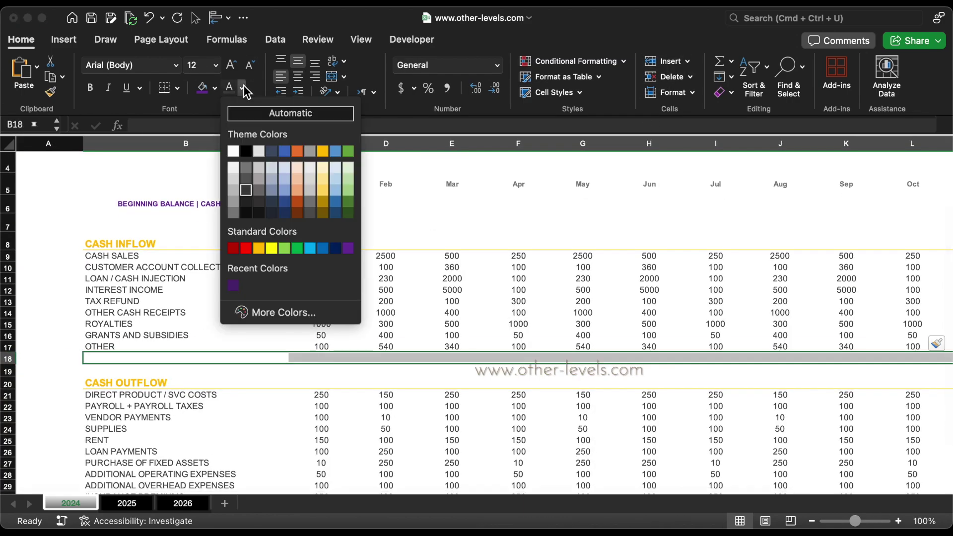
left_click(286, 113)
left_click(242, 88)
left_click(250, 144)
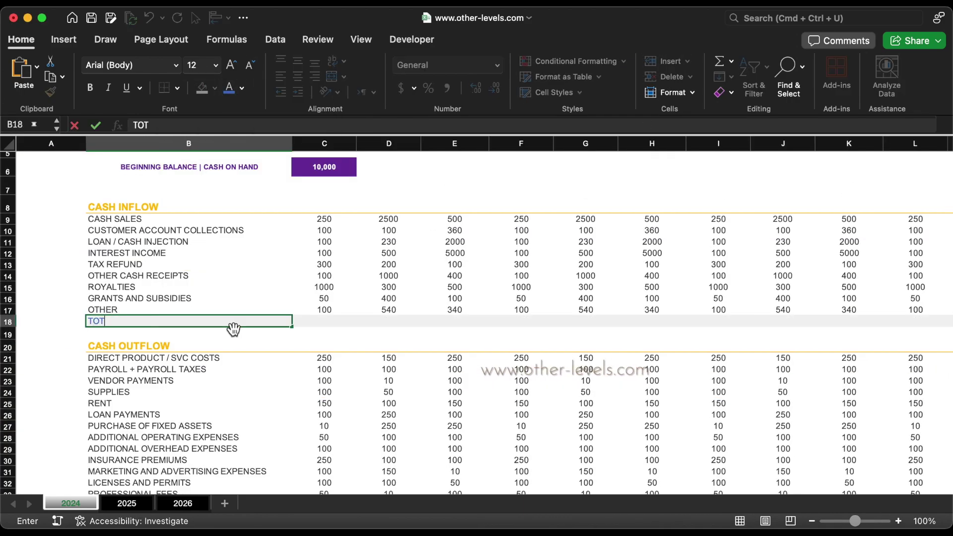
Step: Label B18 TOTAL CASH INFLOW in bold, centred text
key("super+b")
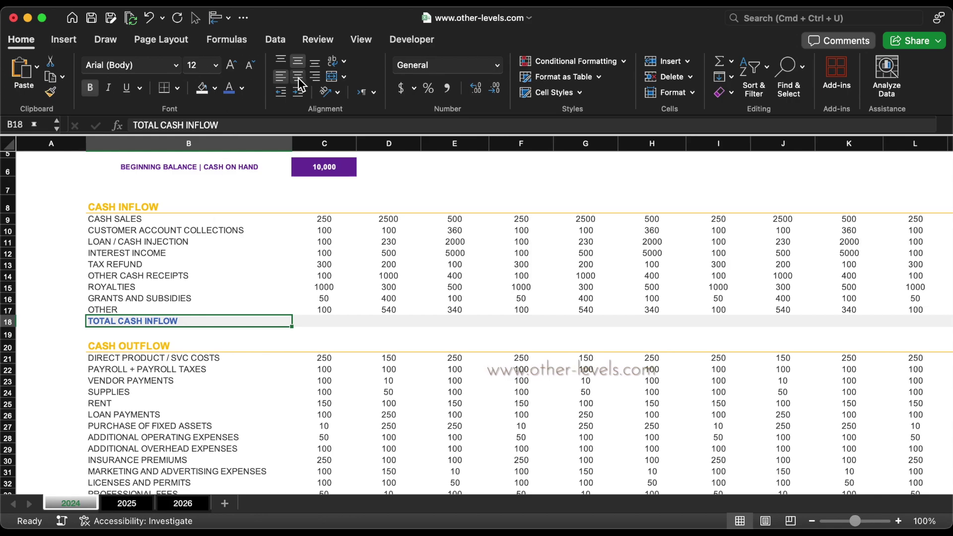
left_click(298, 76)
Step: Copy the TOTAL CASH INFLOW row from column B across into row 35, directly below the outflow items
scroll(334, 371, "down", 1)
key("shift+Right")
key("shift+Right")
key("shift+Right")
key("shift+Right")
key("shift+Right")
key("shift+Right")
key("shift+Right")
key("shift+Right")
key("shift+Right")
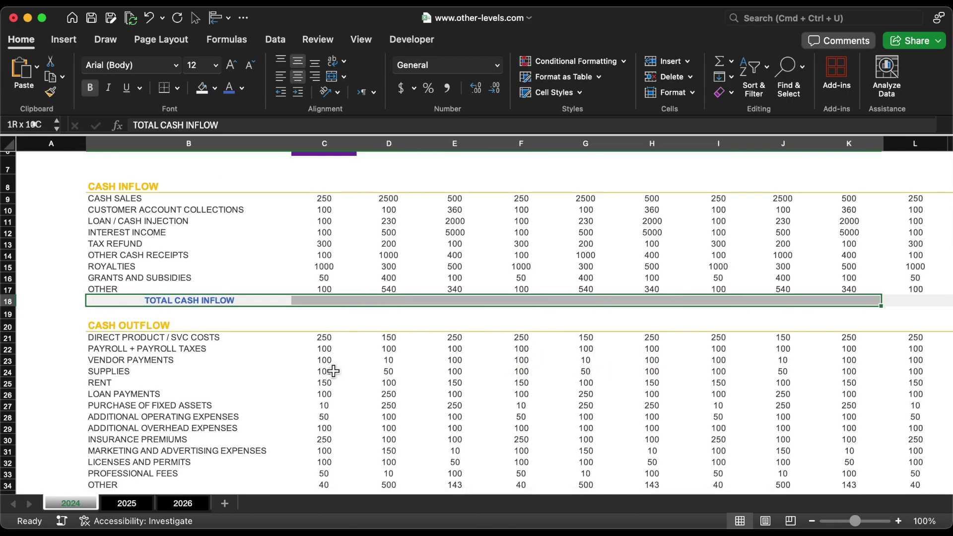
key("super+c")
scroll(334, 370, "down", 4)
left_click(113, 415)
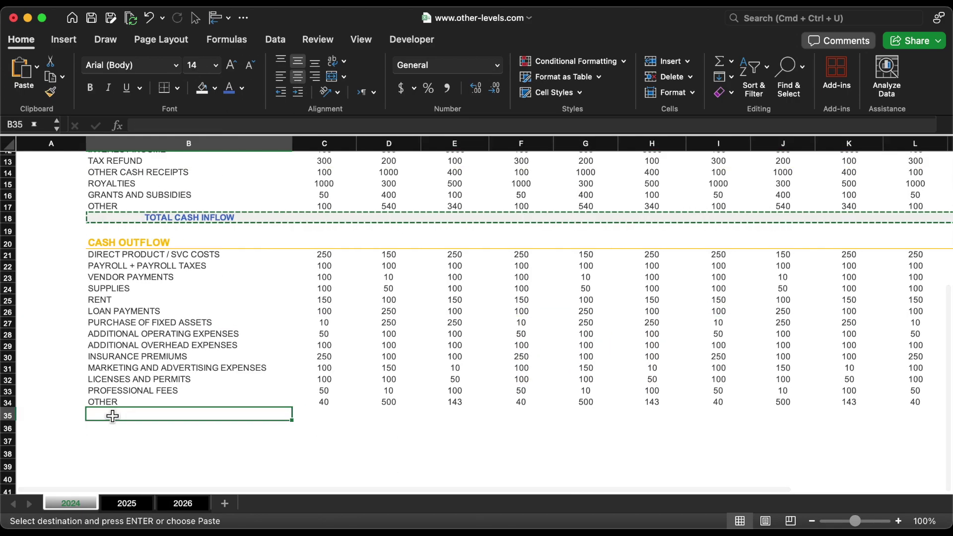
key("super+v")
Step: Change the copied label in B35 to TOTAL CASH OUTFLOW
double_click(209, 414)
key("BackSpace")
key("BackSpace")
type("O")
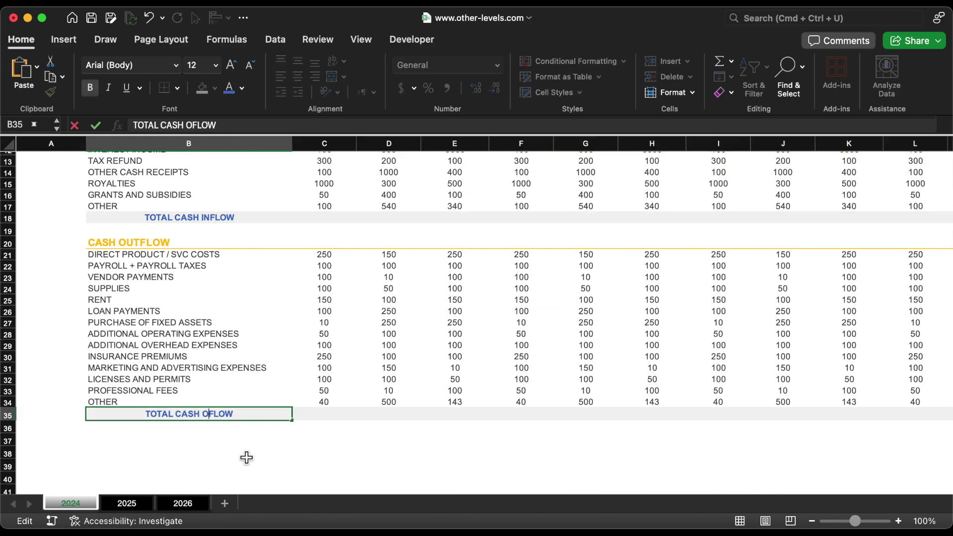
key("Return")
Step: Enter =IF(C9="","",SUM(C9:C17)) in C18 and fill it across to N18
scroll(272, 376, "up", 4)
left_click(344, 356)
type("=if")
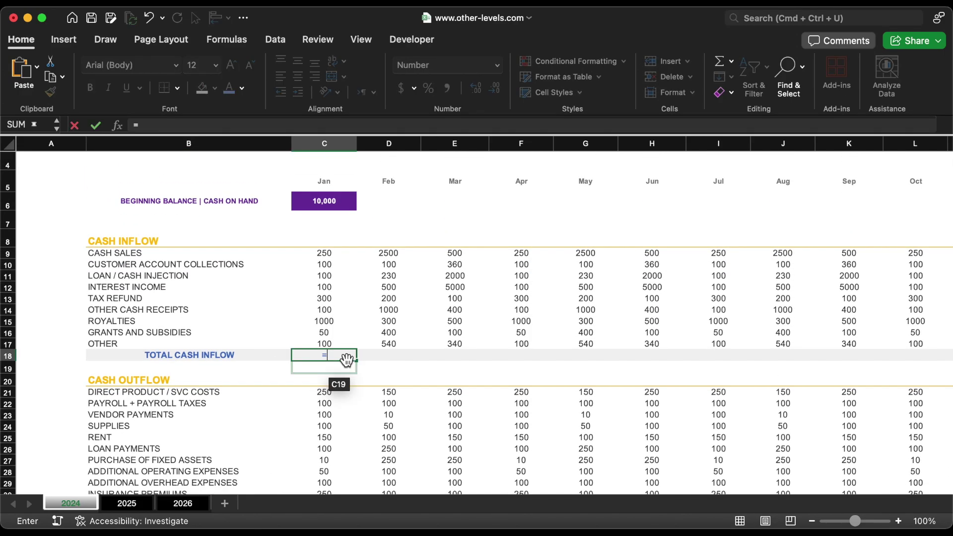
double_click(367, 382)
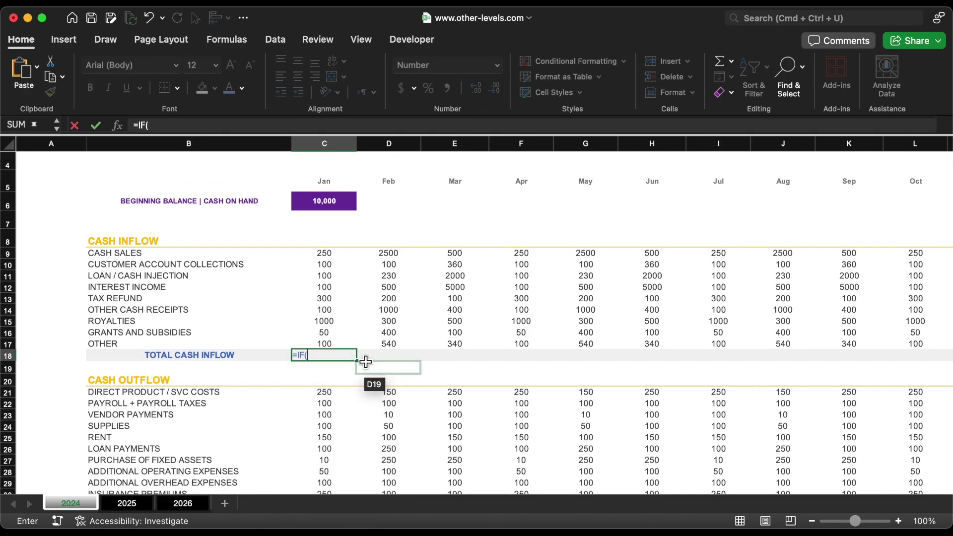
left_click(324, 253)
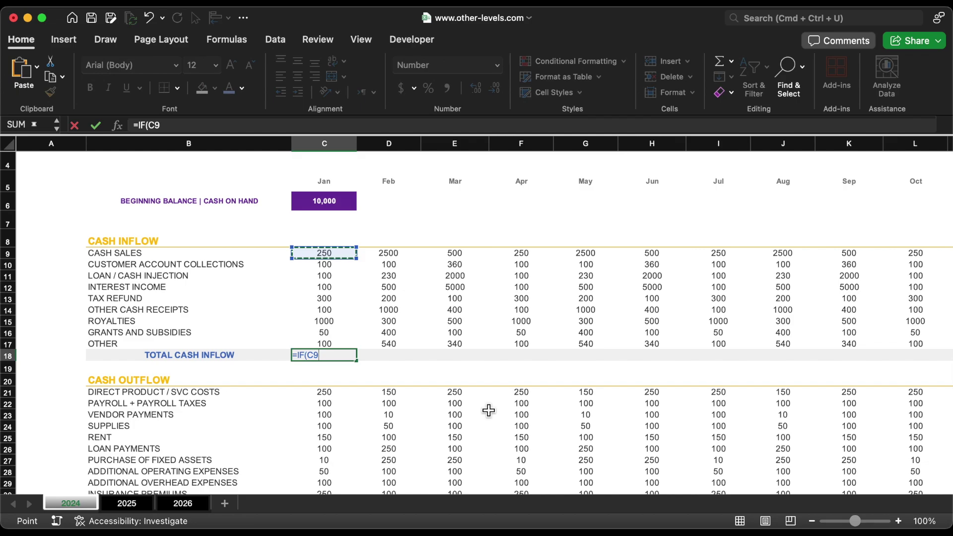
type("=\"\",\"\",")
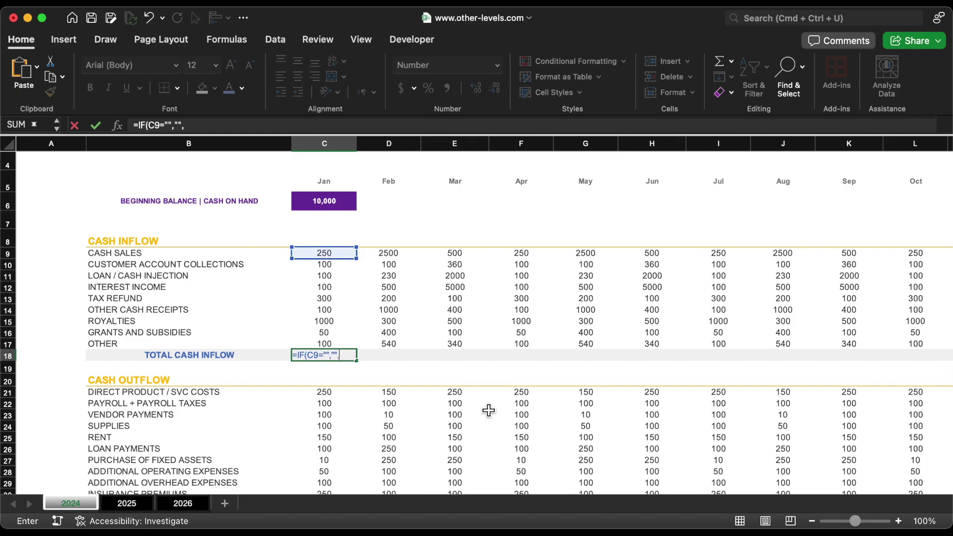
type("sum")
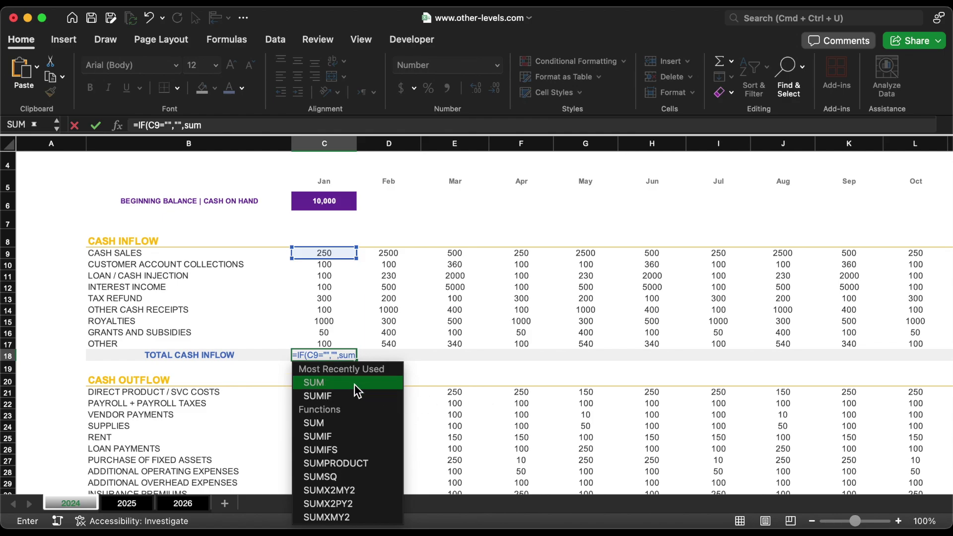
double_click(355, 385)
left_click_drag(341, 257, 890, 367)
type("))")
key("Return")
Step: Enter =IF(C21="","",SUM(C21:C34)) in C35 and fill it across to N35
scroll(273, 358, "down", 3)
scroll(273, 359, "down", 2)
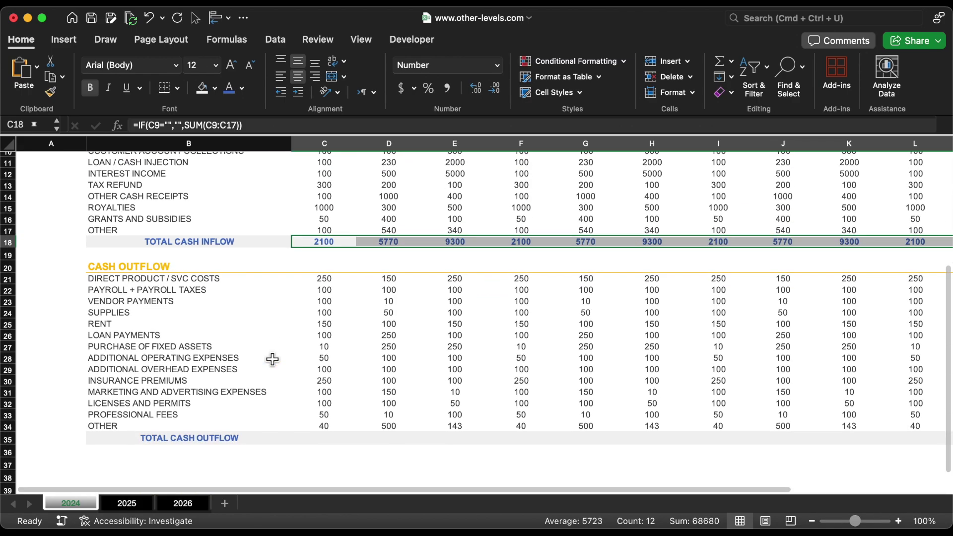
left_click(325, 438)
type("=if")
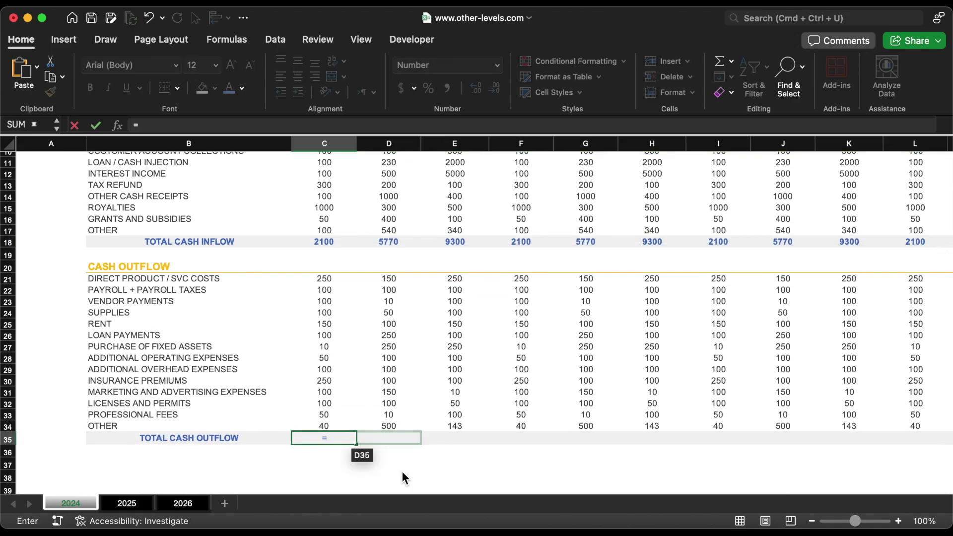
left_click(346, 465)
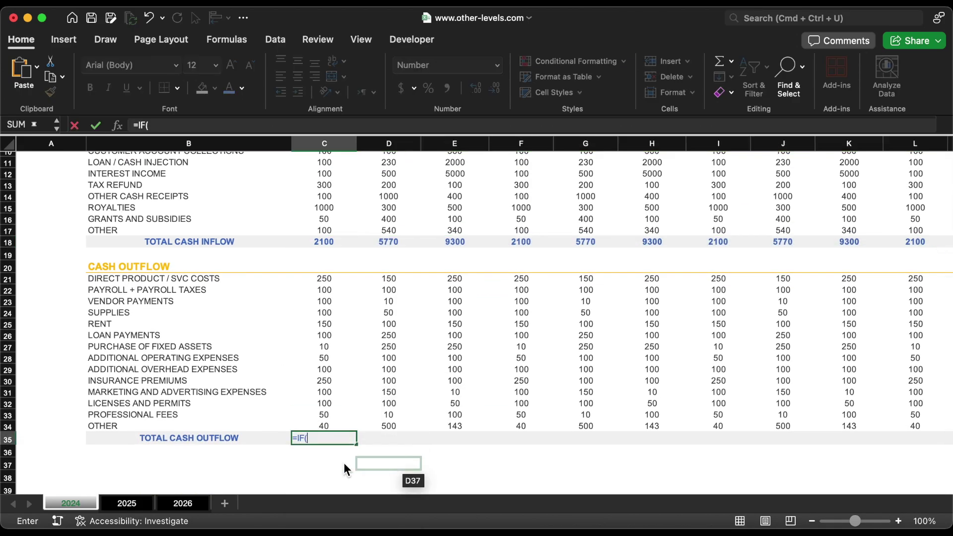
left_click(341, 281)
type("=\"\",")
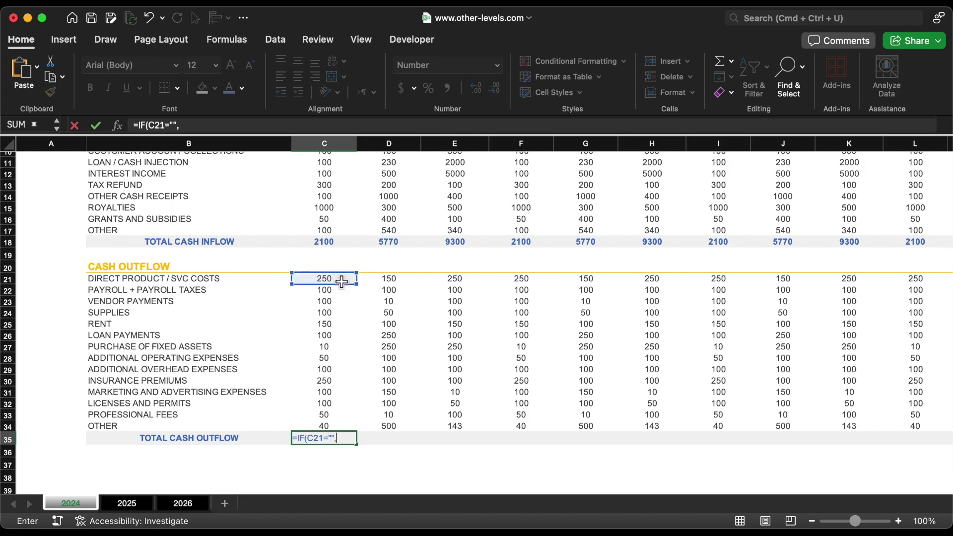
type("\"\",sum")
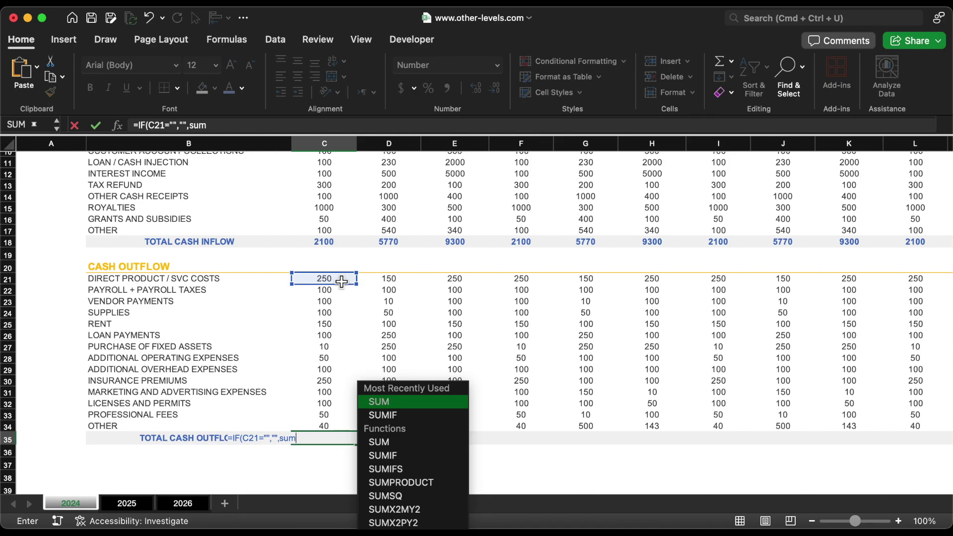
left_click(412, 401)
left_click_drag(334, 430, 336, 320)
left_click_drag(336, 320, 336, 279)
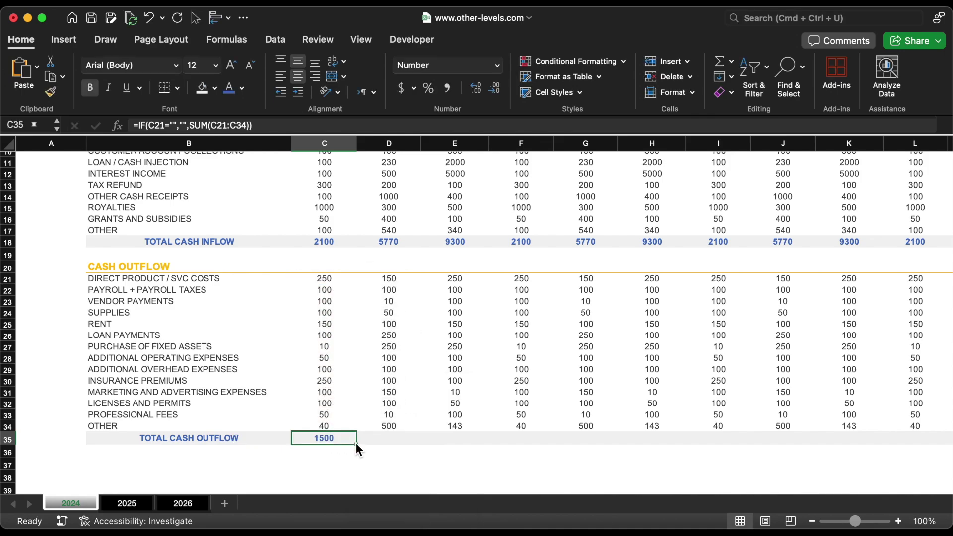
left_click_drag(357, 445, 789, 441)
Step: Enter a SUM formula in O9 that totals the monthly cash sales in C9:N9
scroll(677, 379, "up", 2)
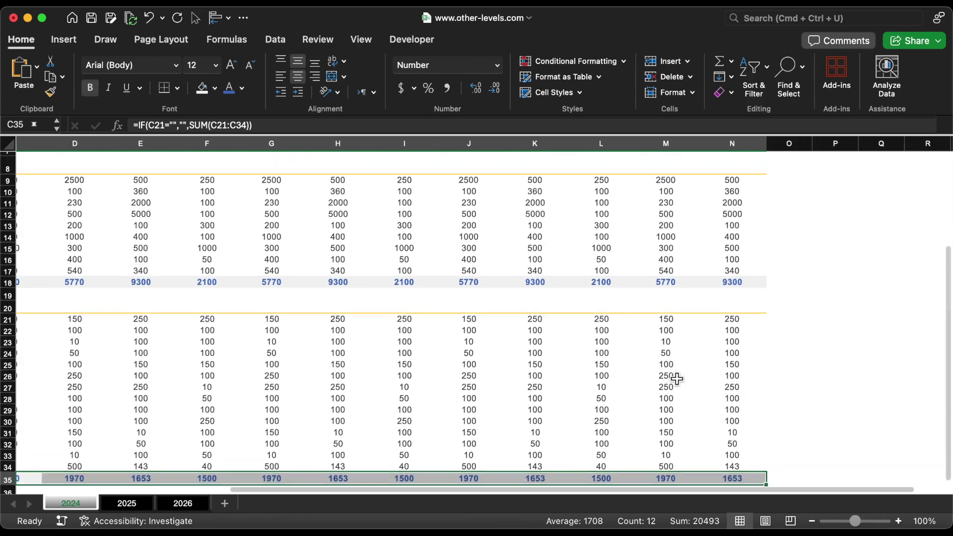
scroll(677, 378, "up", 2)
left_click(781, 205)
scroll(725, 347, "left", 4)
type("=sum")
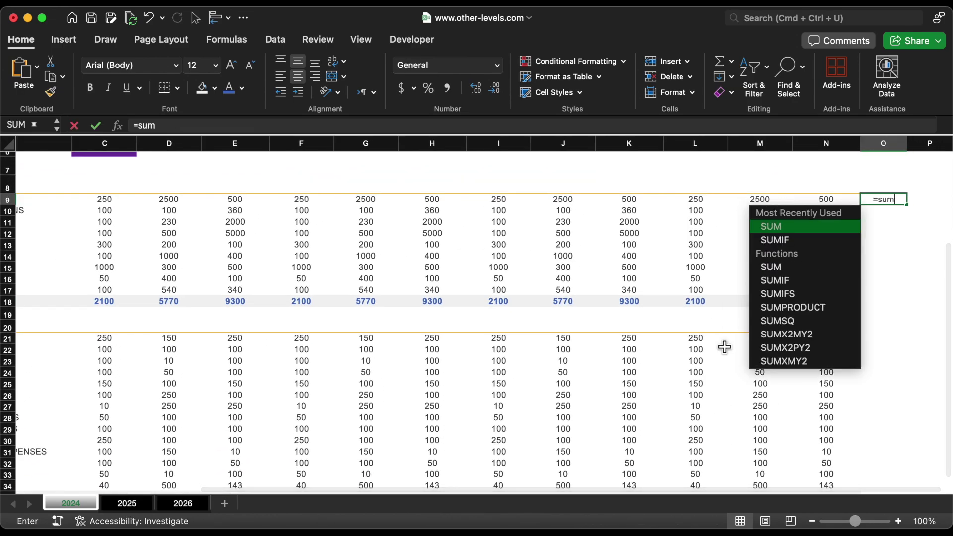
key("Tab")
left_click(112, 204)
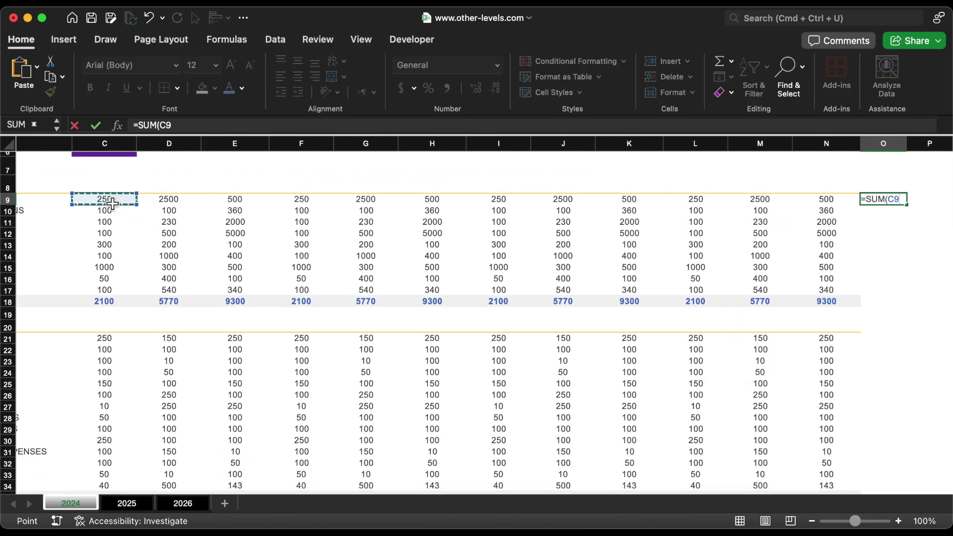
key("super+shift+Right")
key("shift+Left")
key("Return")
Step: Extend the row total down column O to the inflow rows through O18 and the outflow rows O21:O35
left_click(814, 214)
left_click_drag(837, 219, 787, 464)
left_click(783, 317)
scroll(814, 318, "down", 2)
scroll(814, 318, "right", 1)
left_click(781, 252)
key("super+c")
left_click(778, 294)
key("super+v")
left_click(752, 458)
scroll(784, 377, "up", 1)
Step: Apply the formatting of N18 to the row totals in O9:O18 and O21:O35
left_click(781, 278)
key("super+c")
left_click(740, 287)
left_click(738, 279)
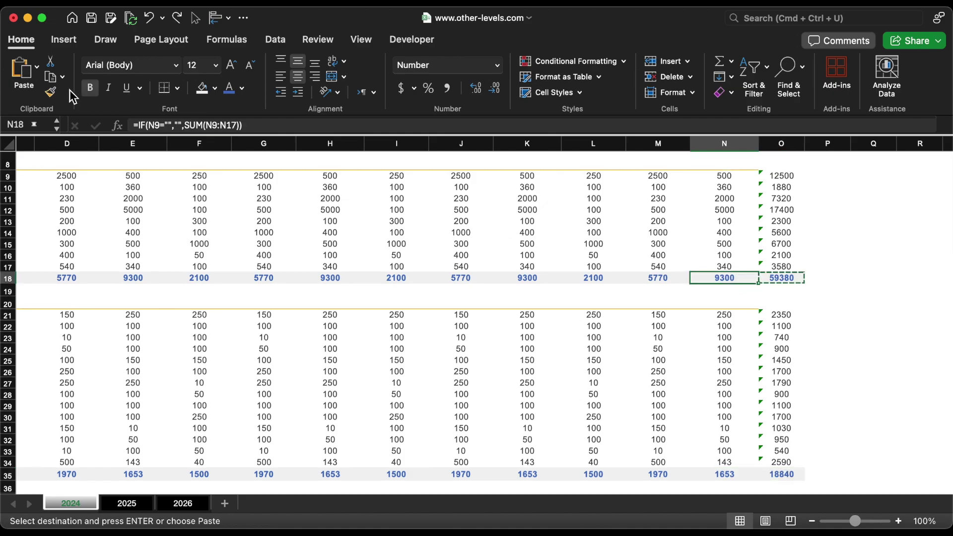
double_click(54, 93)
left_click_drag(782, 176, 793, 277)
scroll(793, 277, "down", 2)
left_click_drag(792, 267, 799, 425)
key("Escape")
Step: Format the column O totals and total rows 18 and 35 as numbers with zero decimals and a thousands separator
scroll(790, 217, "up", 2)
left_click_drag(791, 158, 792, 259)
left_click_drag(736, 261, 33, 260)
left_click_drag(792, 296, 793, 456)
left_click_drag(735, 456, 30, 456)
left_click(499, 68)
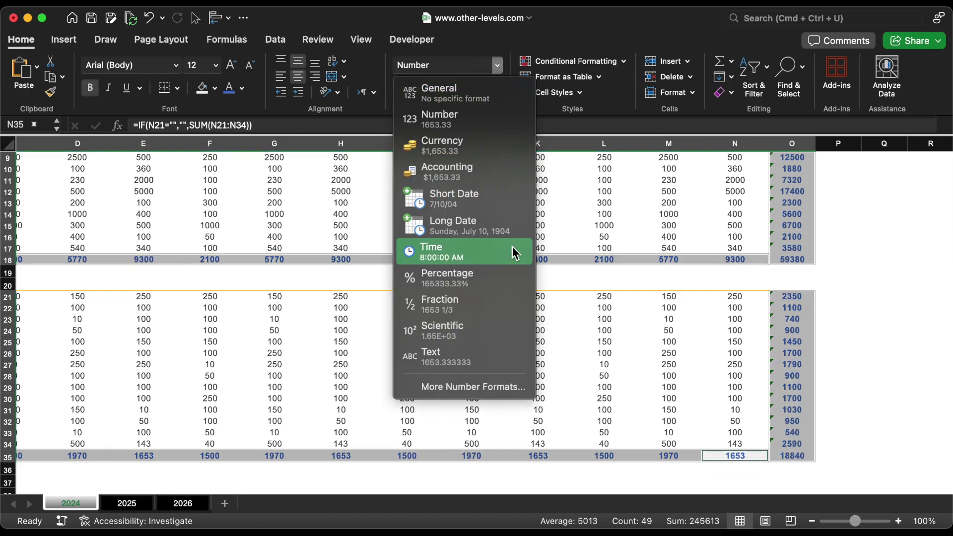
left_click(511, 390)
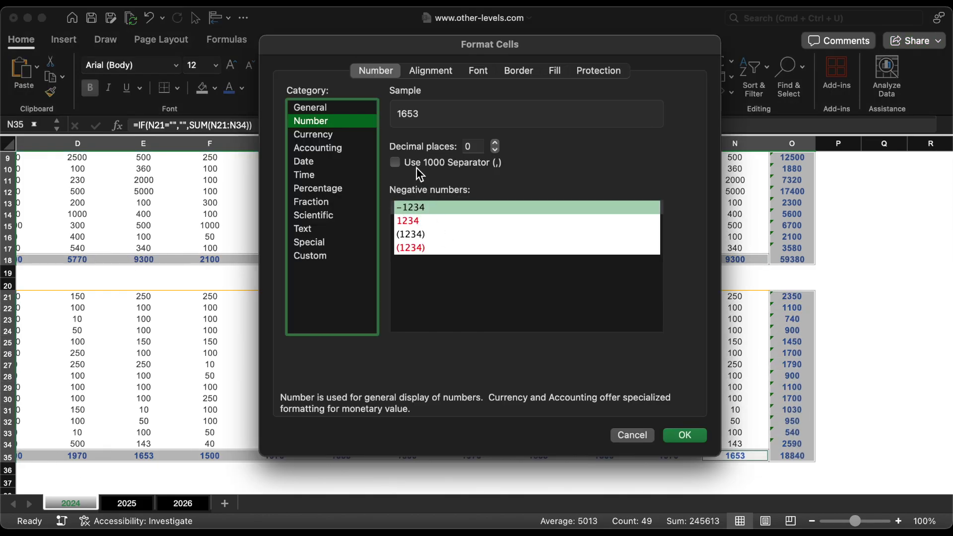
left_click(420, 169)
left_click(686, 435)
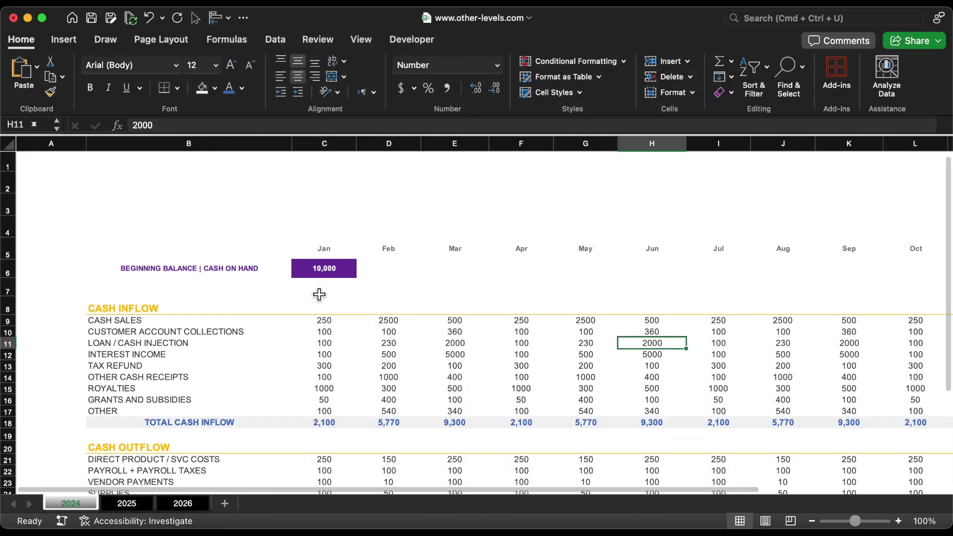
Step: Enter 2024 in B4 as the sheet title, with grey text at size 36
left_click(188, 227)
type("2024")
left_click(243, 88)
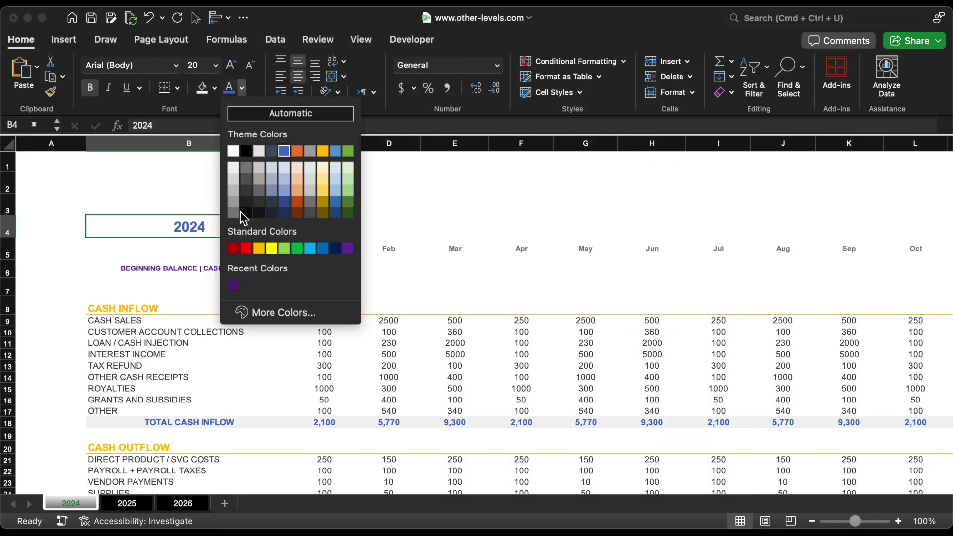
left_click(236, 213)
left_click(215, 65)
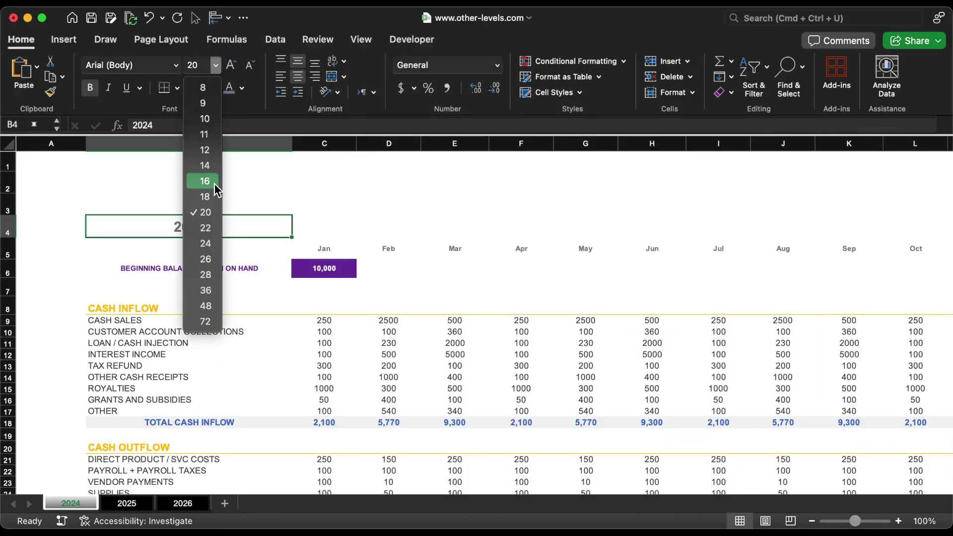
left_click(206, 290)
scroll(302, 368, "down", 5)
scroll(302, 368, "right", 2)
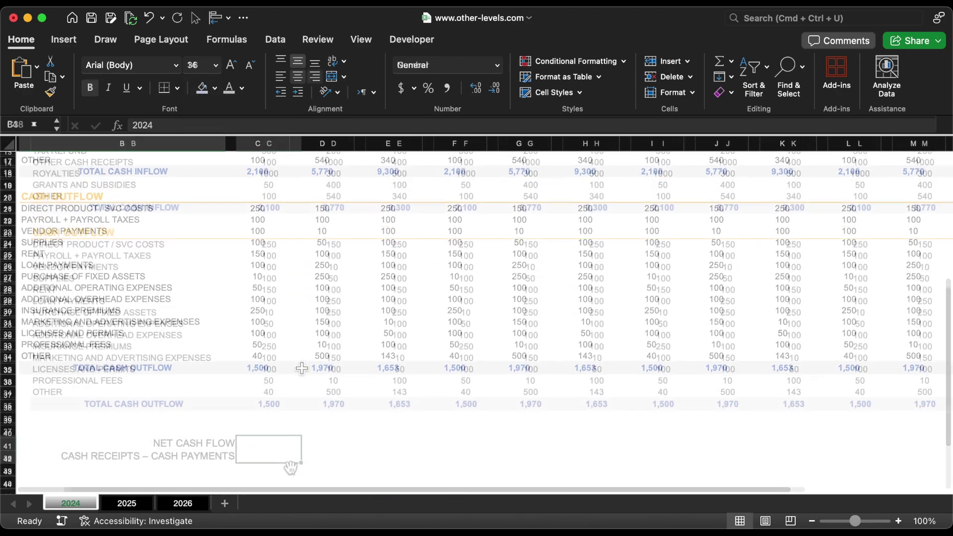
Step: Calculate net cash flow in C38 as =C18-C35 and extend the formula across row 38 through O38
type("=")
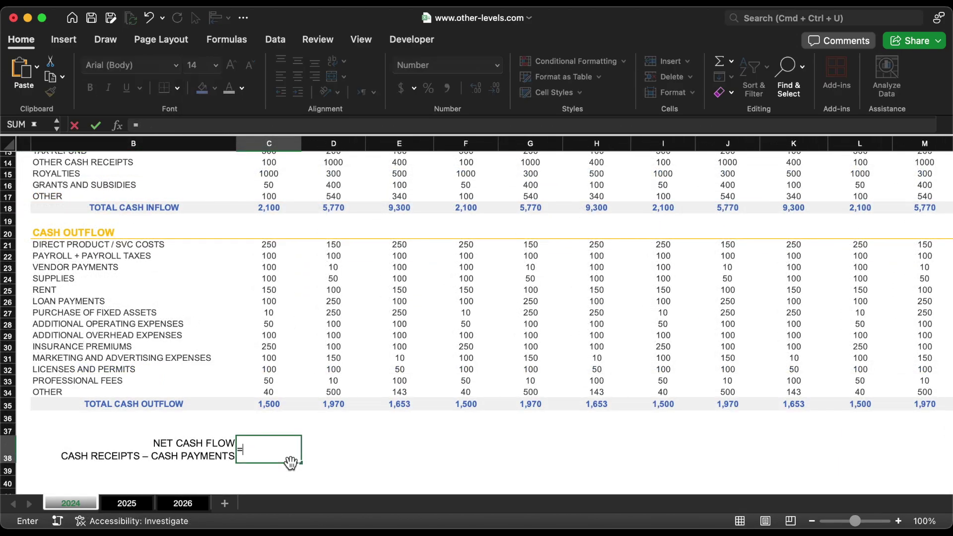
left_click(278, 208)
type("-")
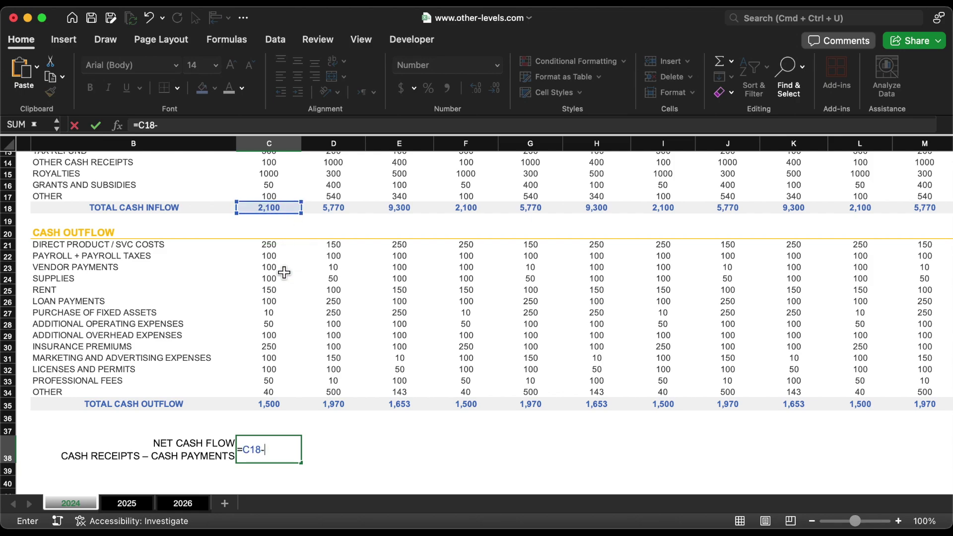
left_click(271, 404)
key("Return")
left_click_drag(300, 463, 937, 473)
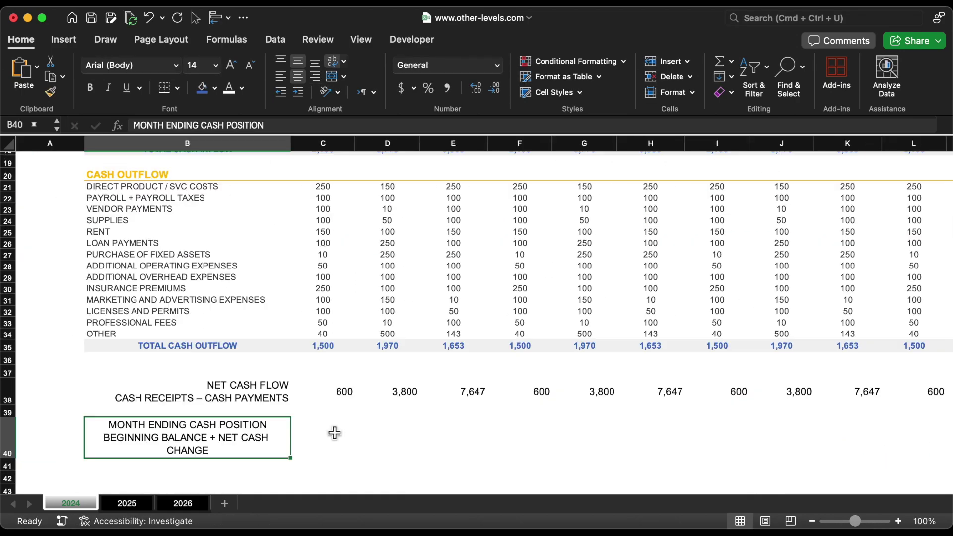
Step: Enter the month ending cash position formula =IF(C38="","",SUM(C38,C6)) in C40 and extend it across row 40 through O40
left_click(333, 432)
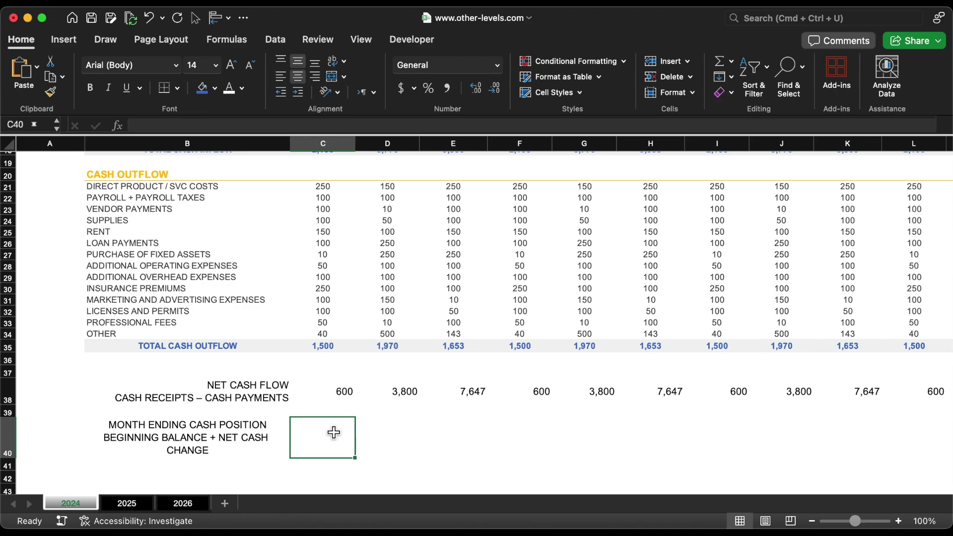
type("=if")
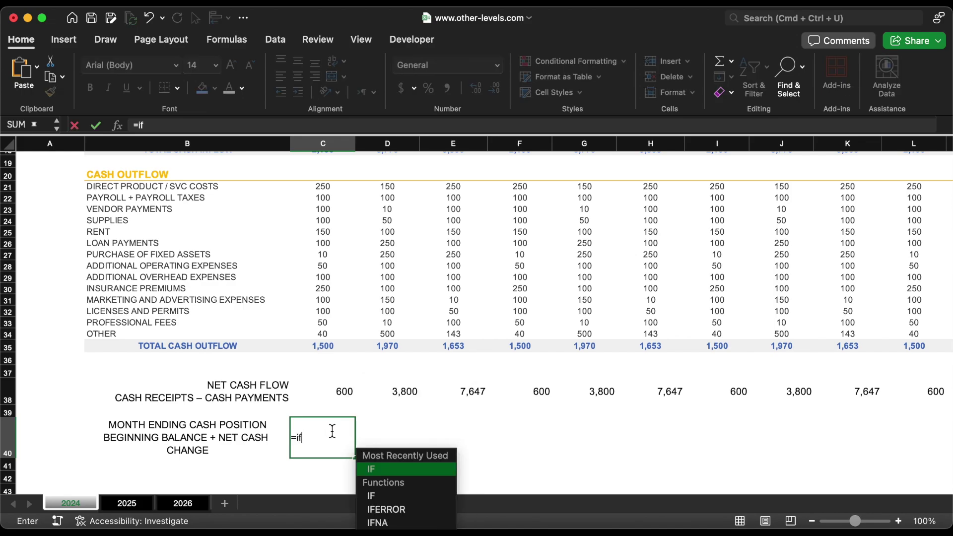
left_click(392, 467)
left_click(343, 397)
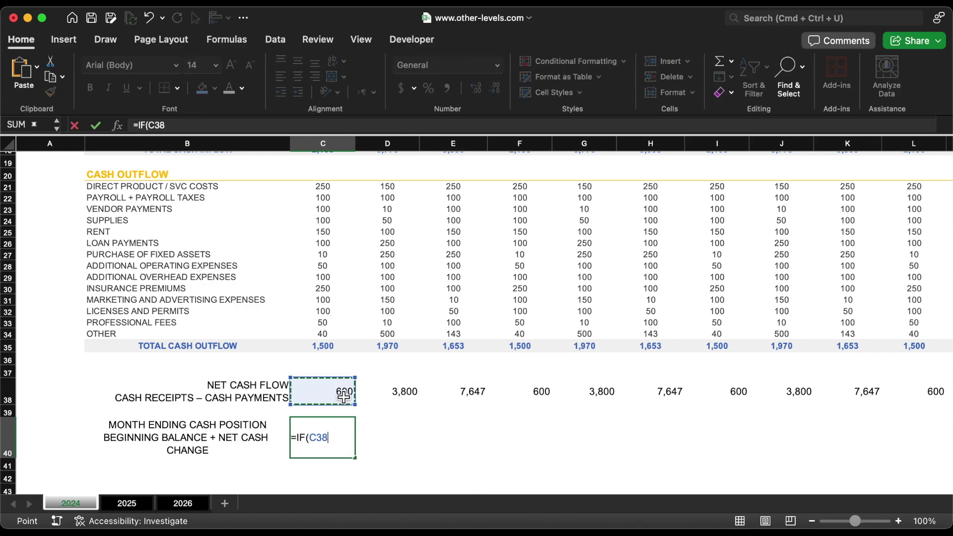
type("=\"\",\"\",")
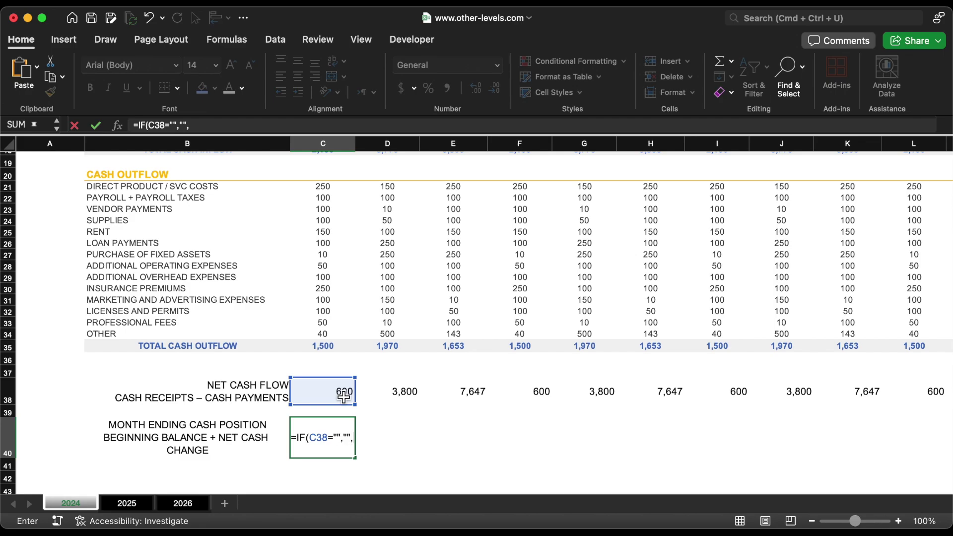
type("sum")
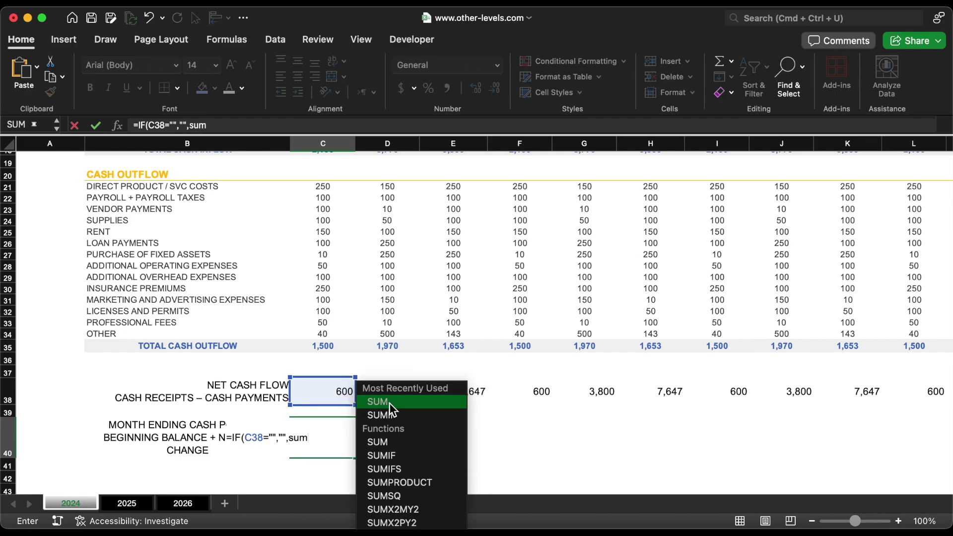
left_click(389, 404)
left_click(336, 392)
type(",")
scroll(338, 306, "up", 2)
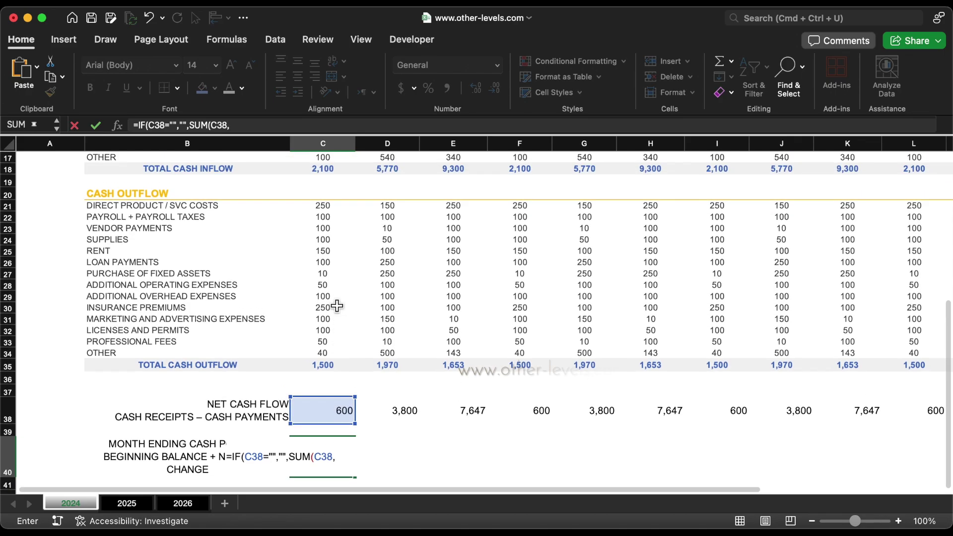
scroll(337, 306, "up", 10)
left_click(330, 263)
left_click(347, 436)
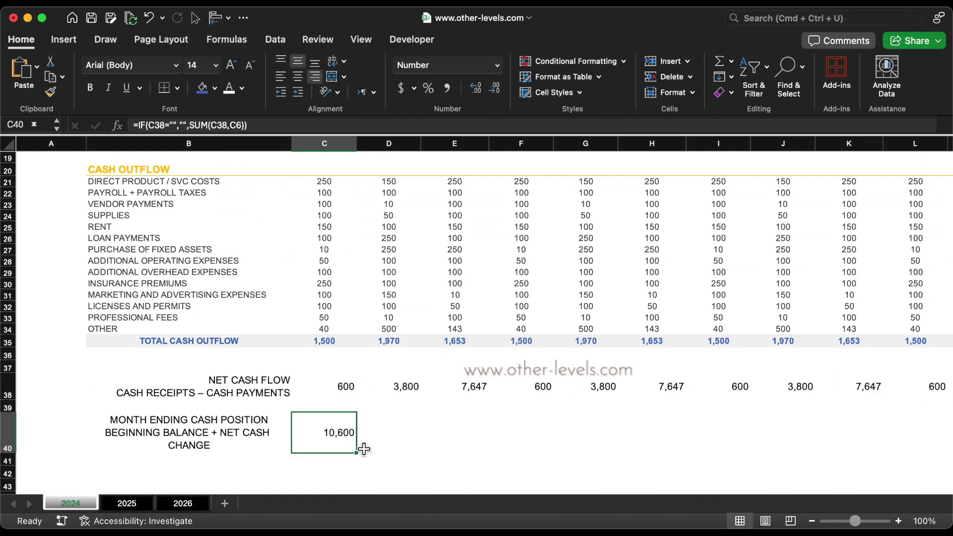
left_click_drag(359, 454, 844, 427)
Step: Format B38:O38 and B40:O40 with a blue fill and centered, bold white text at size 11
left_click_drag(844, 370, 114, 367)
left_click(204, 88)
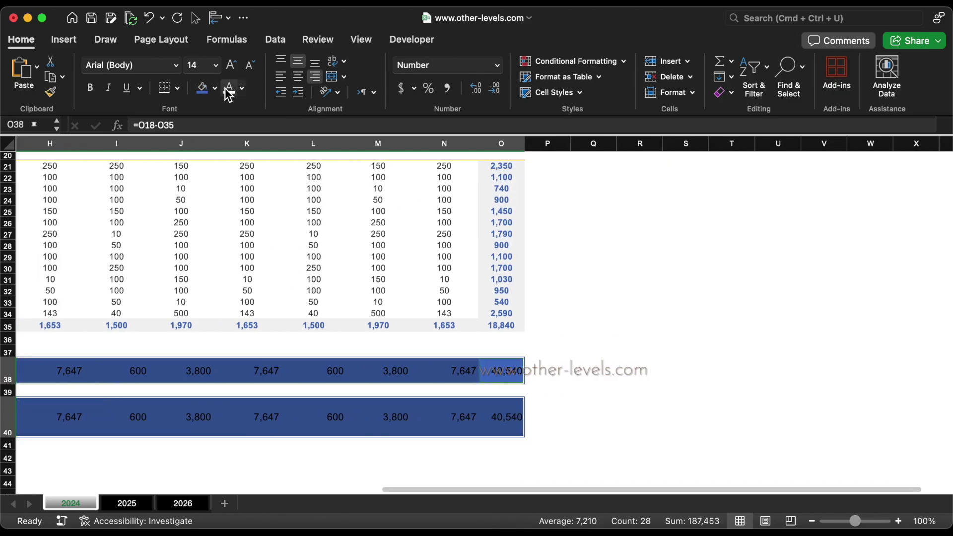
left_click(91, 89)
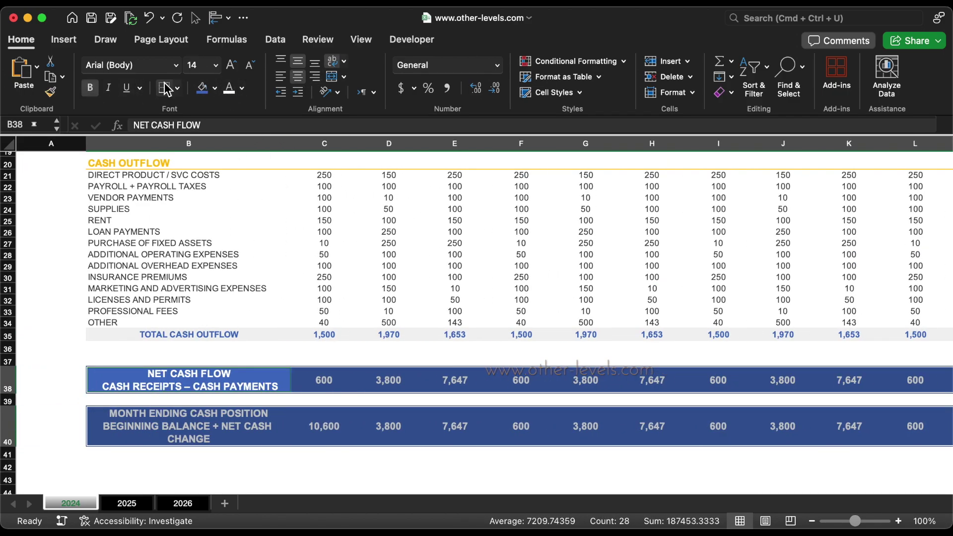
left_click(217, 66)
left_click(211, 134)
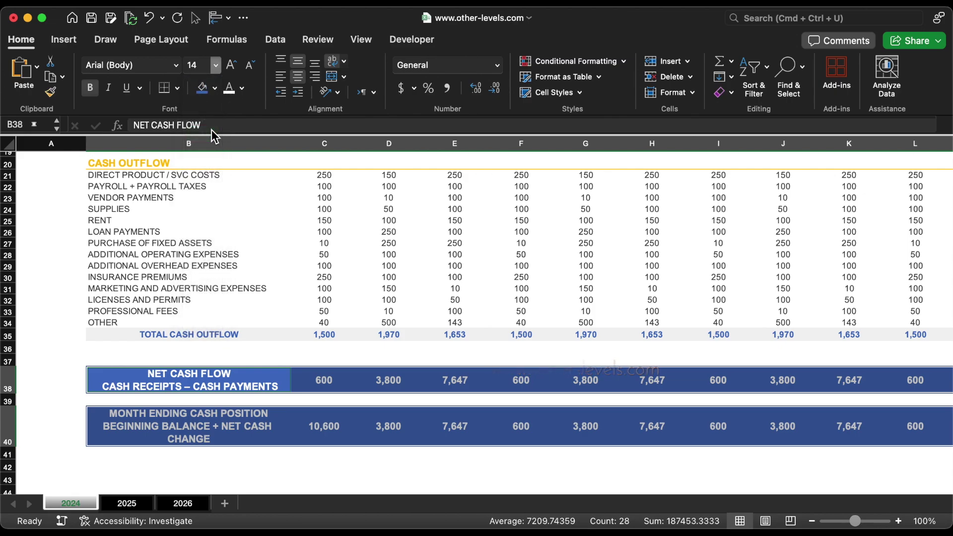
Step: Right-align the labels in B38 and B40 and remove the bold from the second line of each
left_click(170, 383)
left_click_drag(171, 383, 170, 416)
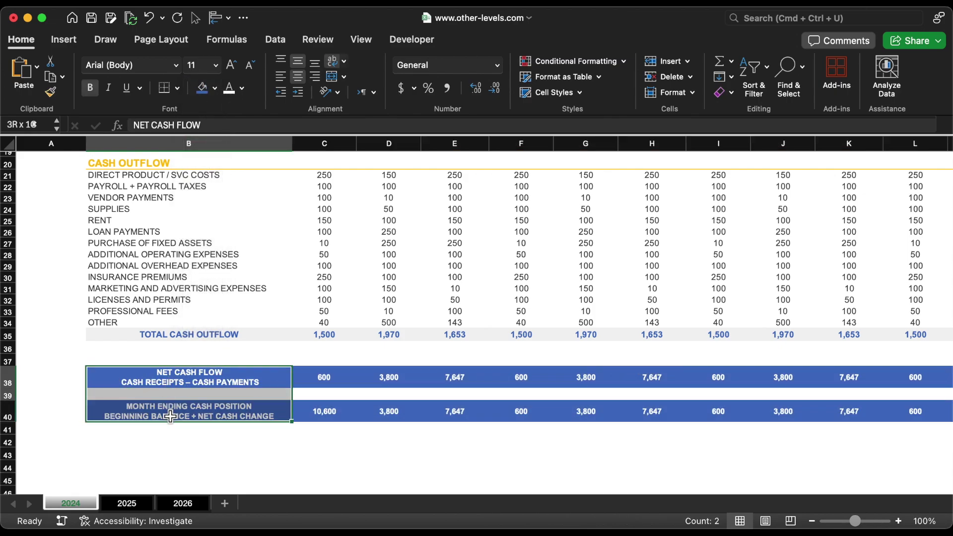
left_click(317, 77)
double_click(151, 383)
left_click_drag(150, 382, 329, 383)
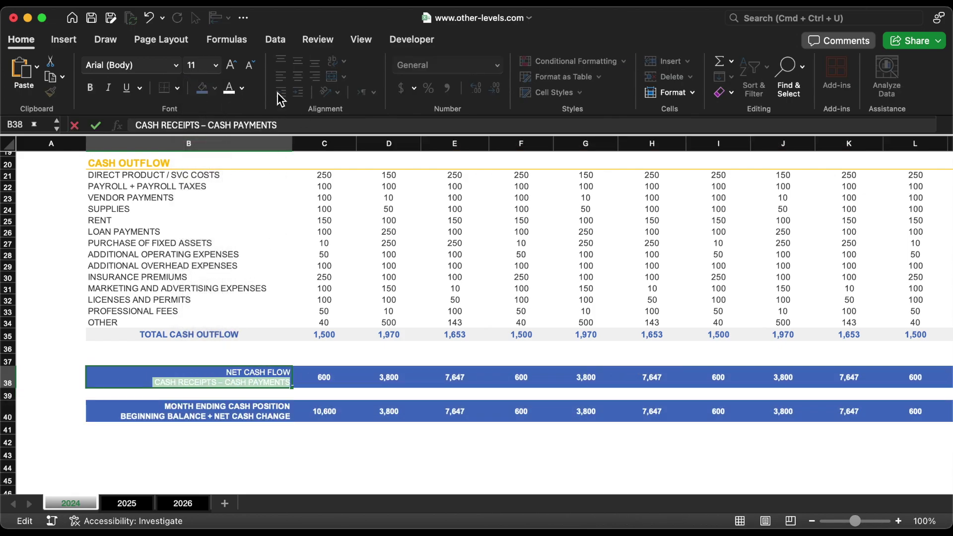
double_click(140, 417)
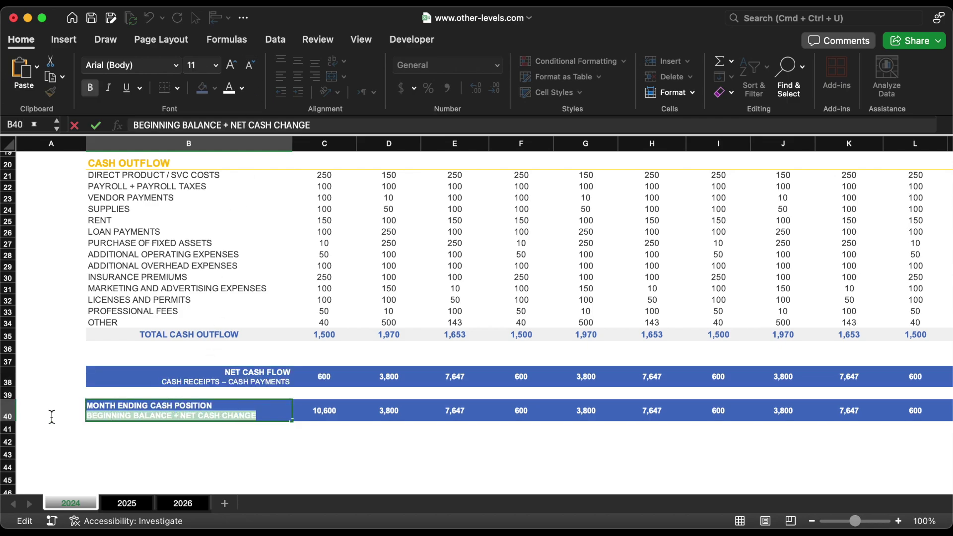
key("Return")
Step: Link February's beginning balance in D6 to the January ending position with =C40, and extend the formula through N6
scroll(392, 405, "up", 10)
scroll(392, 405, "right", 3)
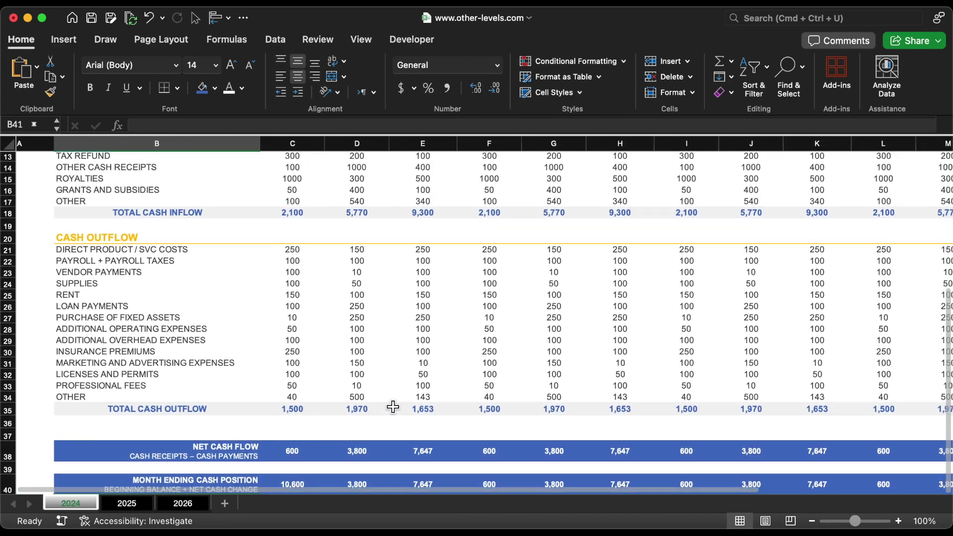
left_click(288, 240)
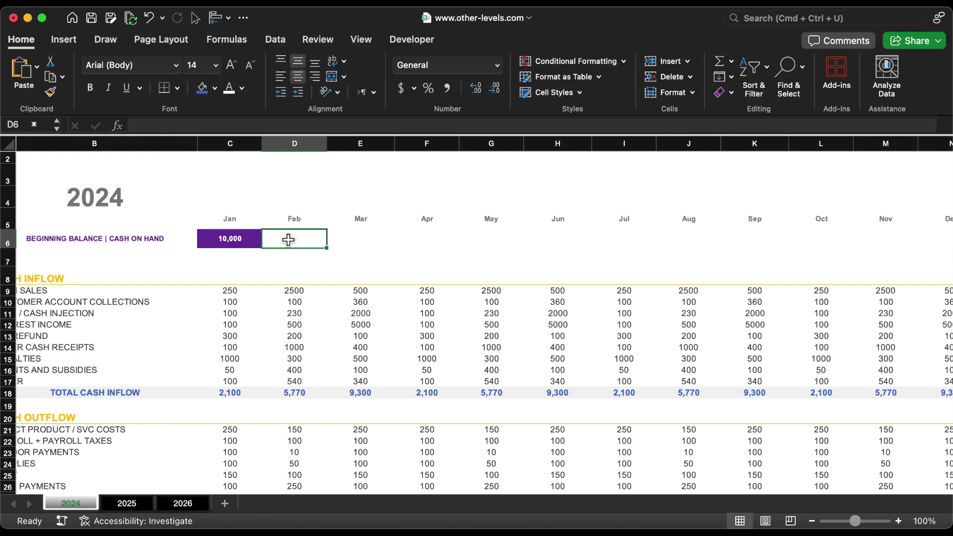
type("=")
scroll(392, 344, "down", 5)
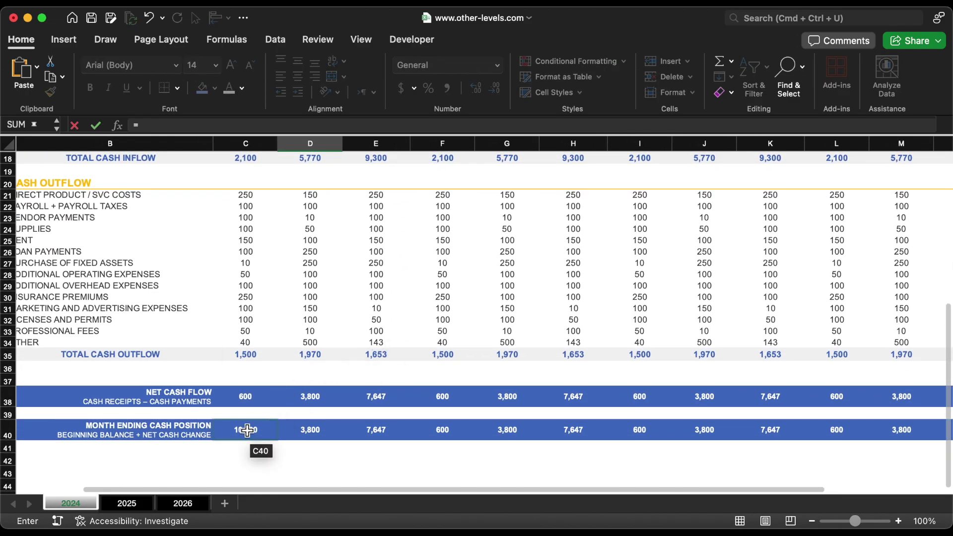
left_click(247, 431)
key("Return")
scroll(273, 320, "right", 4)
left_click(130, 275)
left_click_drag(158, 282, 783, 286)
Step: Apply the purple formatting of the beginning balance in C6 to the monthly balances in D6:N6
left_click(62, 279)
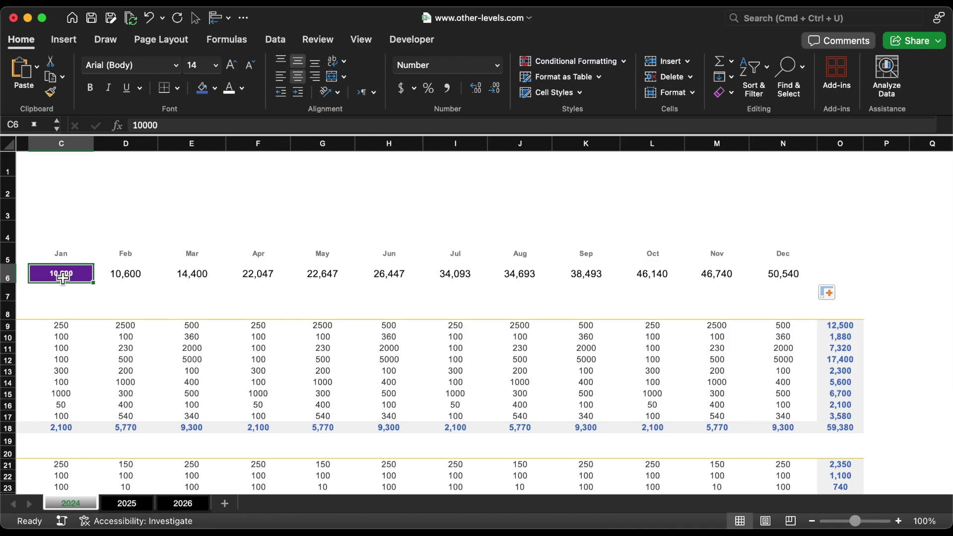
left_click(52, 93)
mouse_move(128, 276)
left_mouse_down()
mouse_move(500, 282)
mouse_move(784, 274)
left_mouse_up()
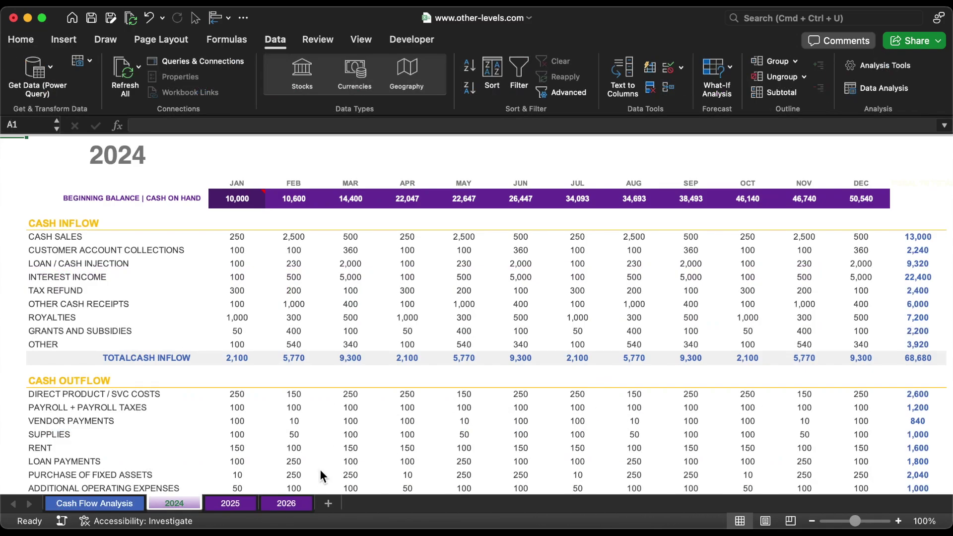
Step: Look through the finished 2025, 2026 and 2024 sheets and open the Cash Flow Analysis sheet
left_click(230, 504)
left_click(288, 505)
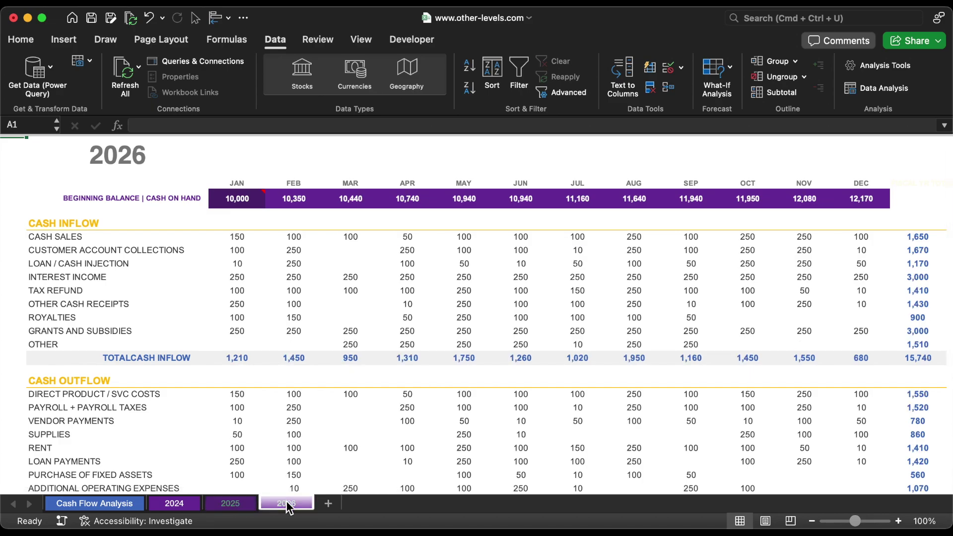
left_click(183, 505)
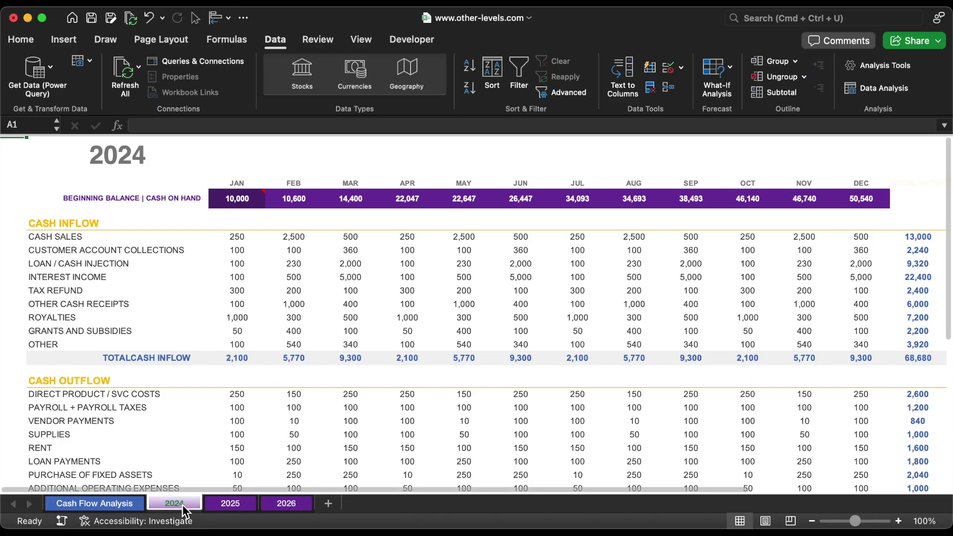
left_click(115, 504)
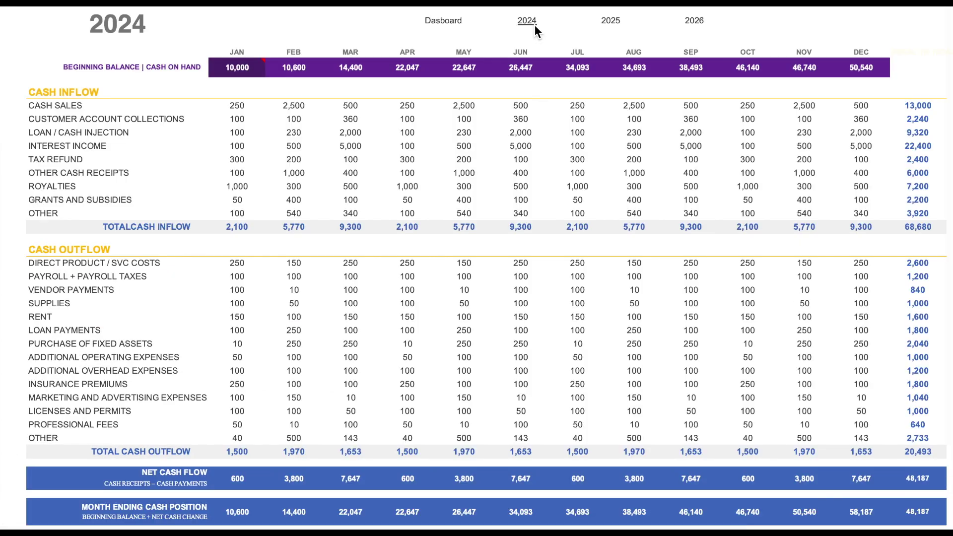